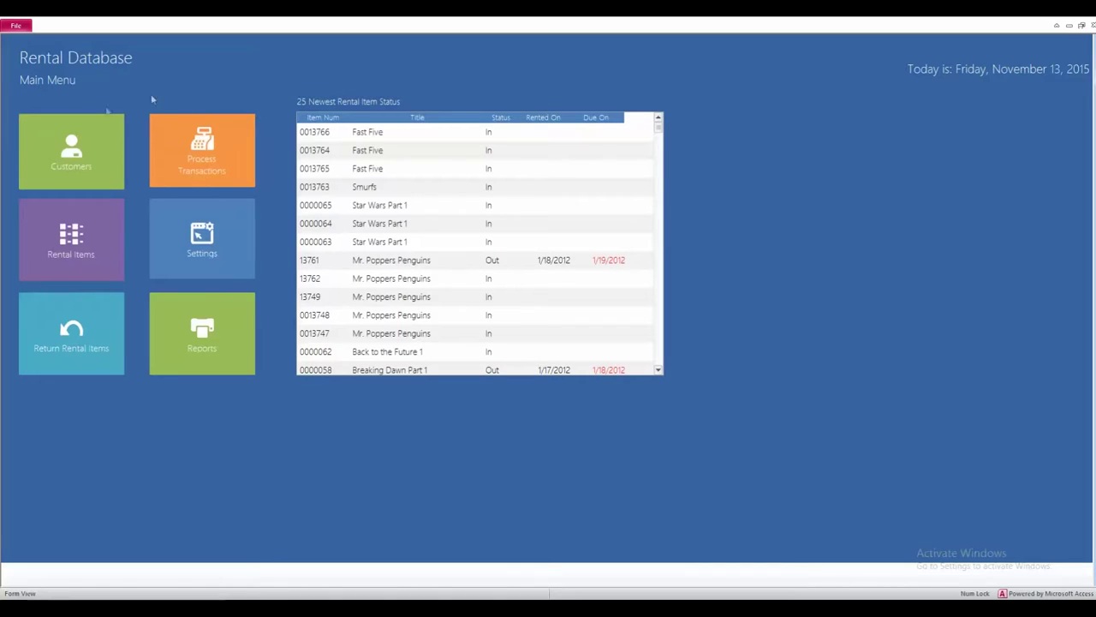
Step: Open a blank customer record, set its ID type to Drivers License, and save and close it
{"action": "left_click", "coordinate": [97, 158]}
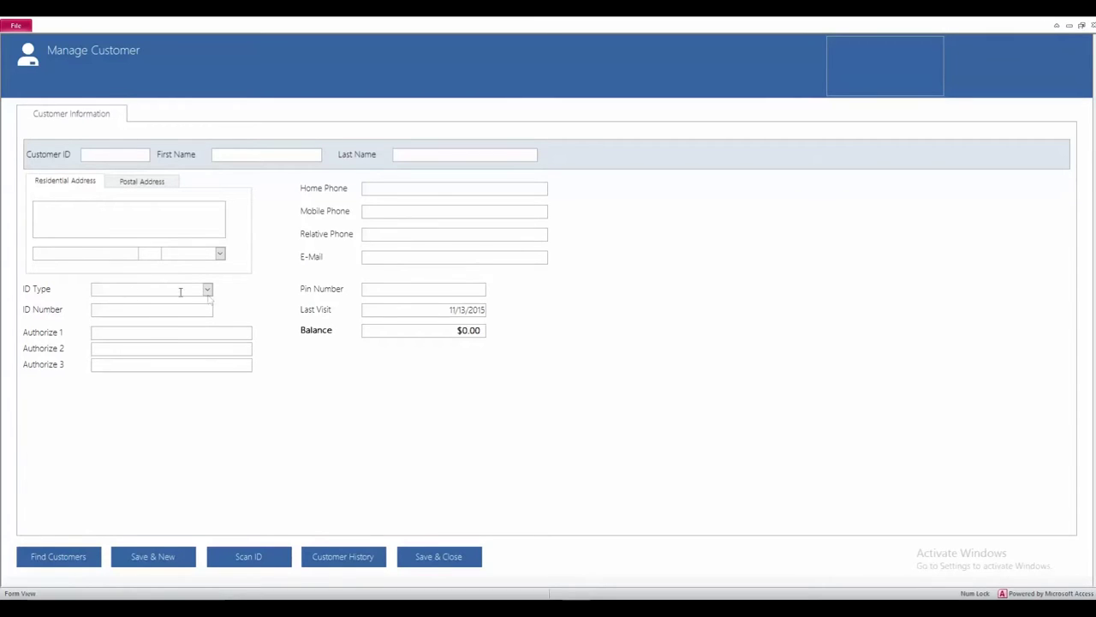
{"action": "left_click", "coordinate": [207, 290]}
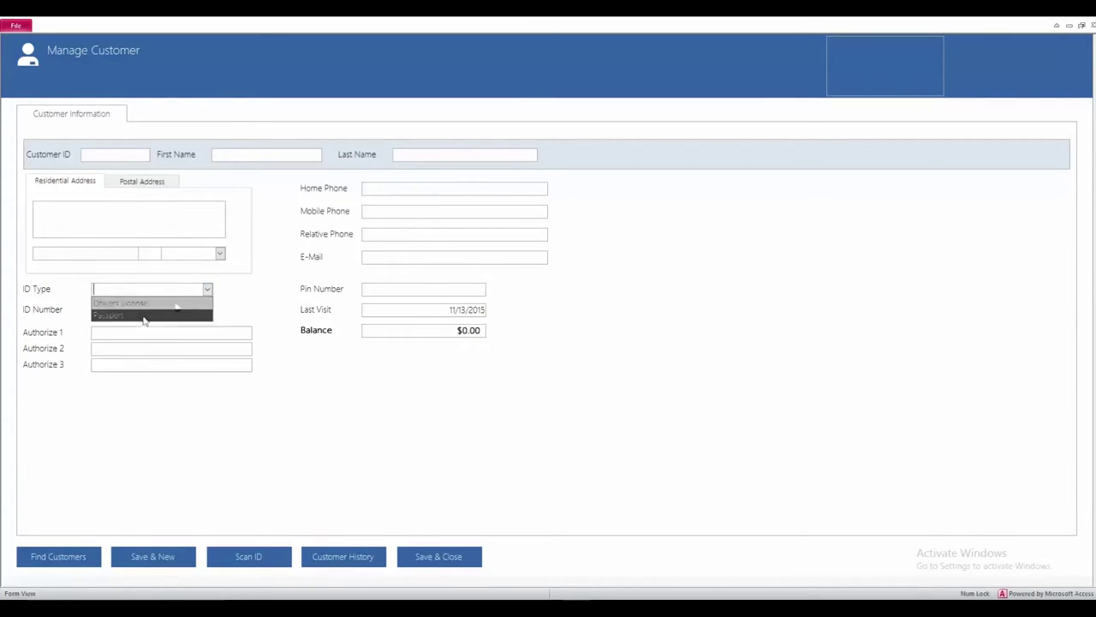
{"action": "left_click", "coordinate": [179, 304]}
{"action": "left_click", "coordinate": [158, 309]}
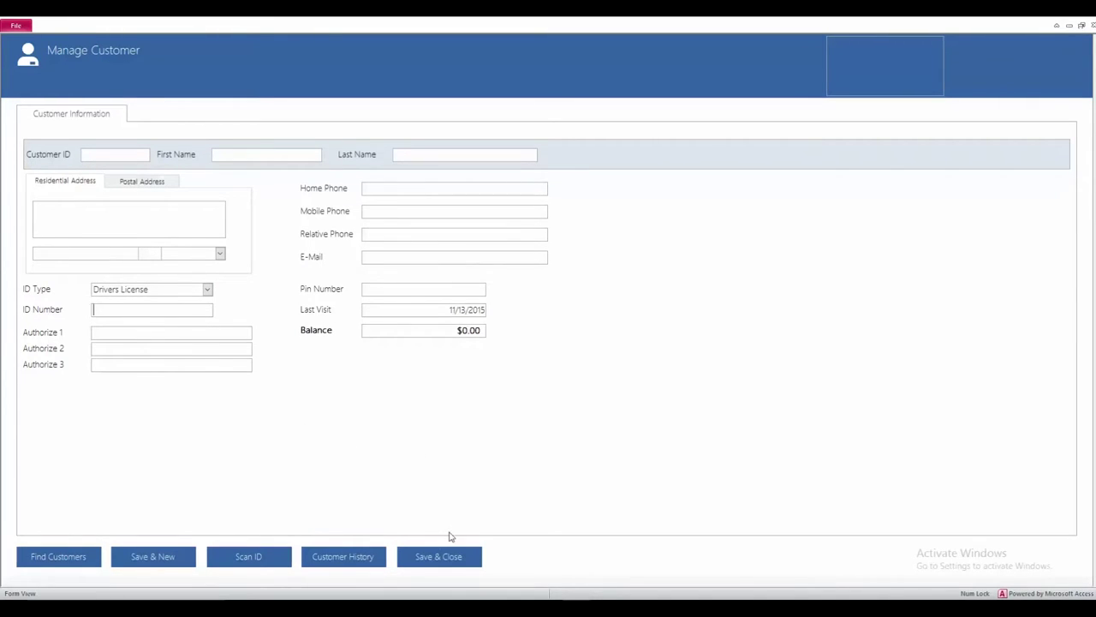
{"action": "left_click", "coordinate": [451, 567]}
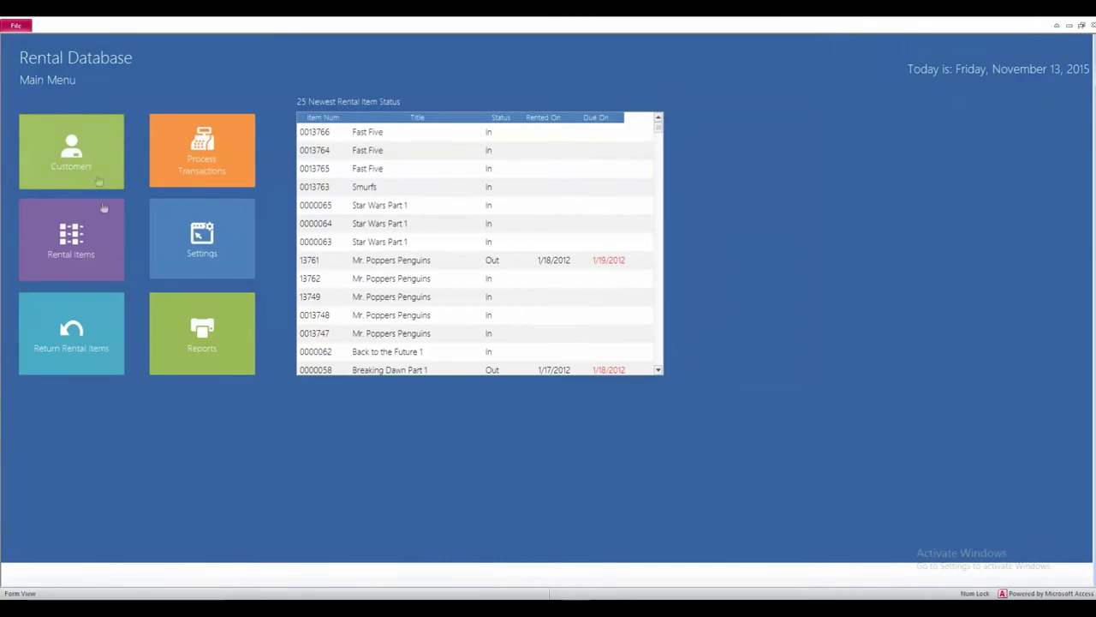
Step: Search the customer records by the customer's last name and open the matching record
{"action": "left_click", "coordinate": [93, 166]}
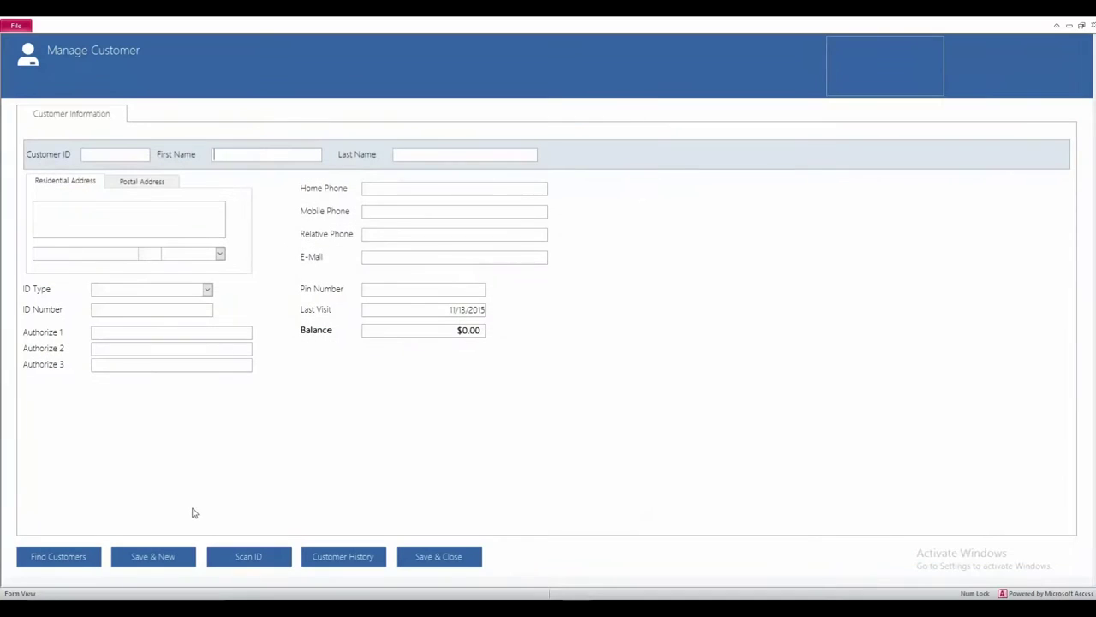
{"action": "left_click", "coordinate": [57, 558]}
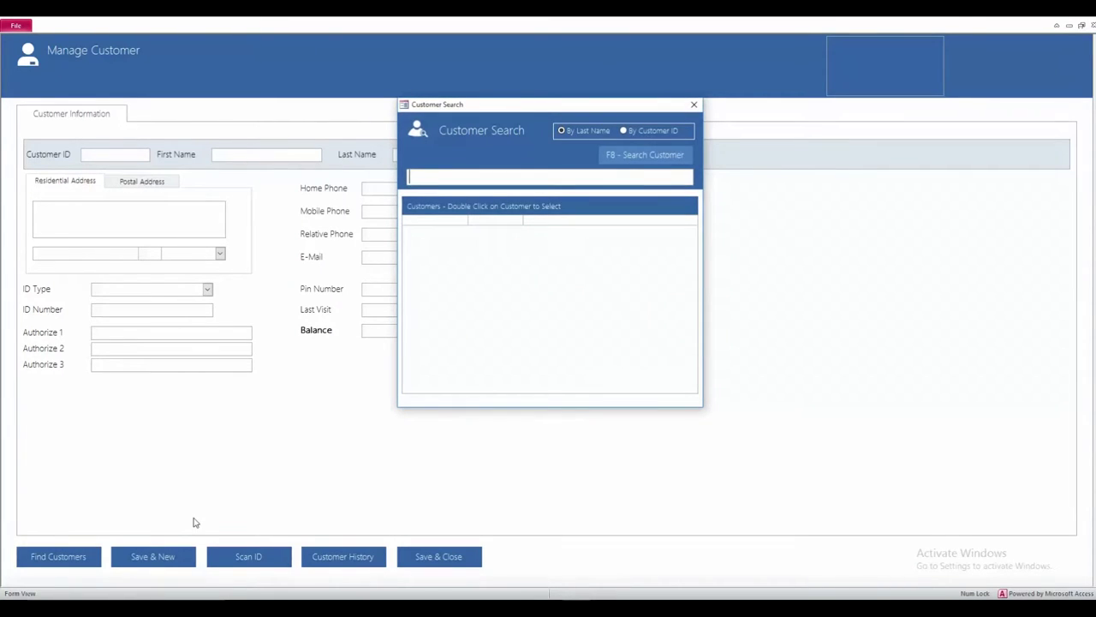
{"action": "type", "text": "mcneer"}
{"action": "key", "text": "Return"}
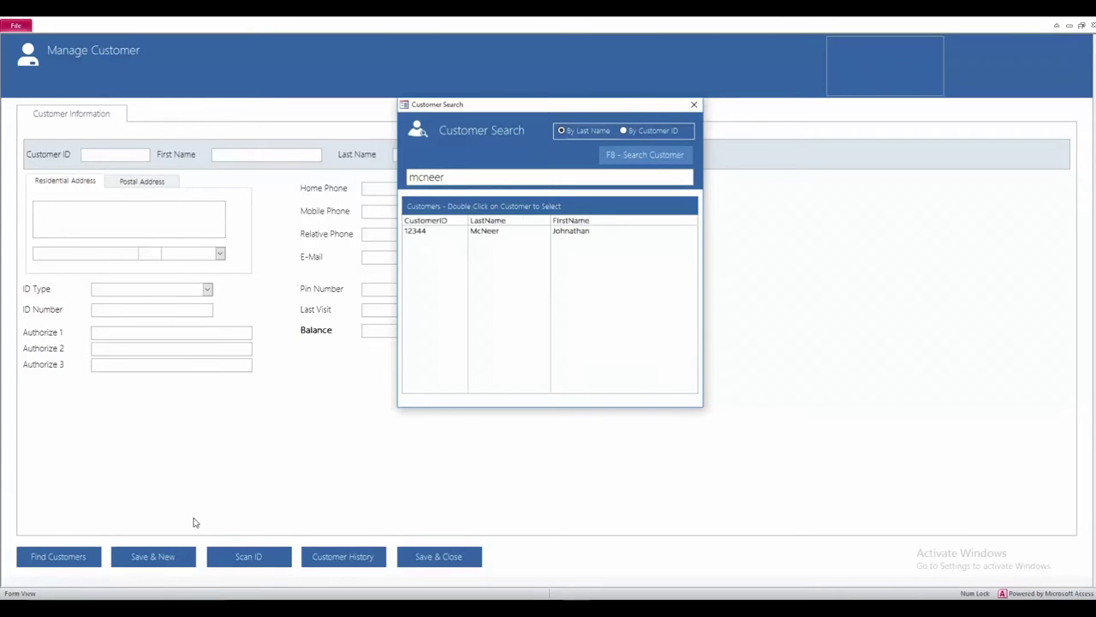
{"action": "double_click", "coordinate": [510, 233]}
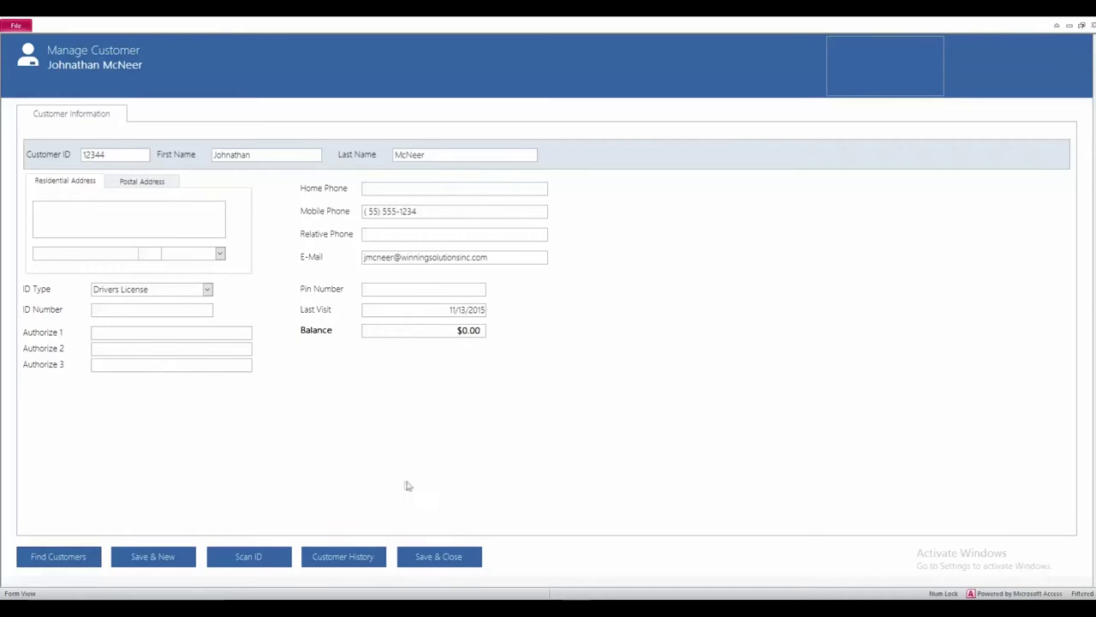
Step: View the selected customer's history and close the customer record
{"action": "left_click", "coordinate": [353, 558]}
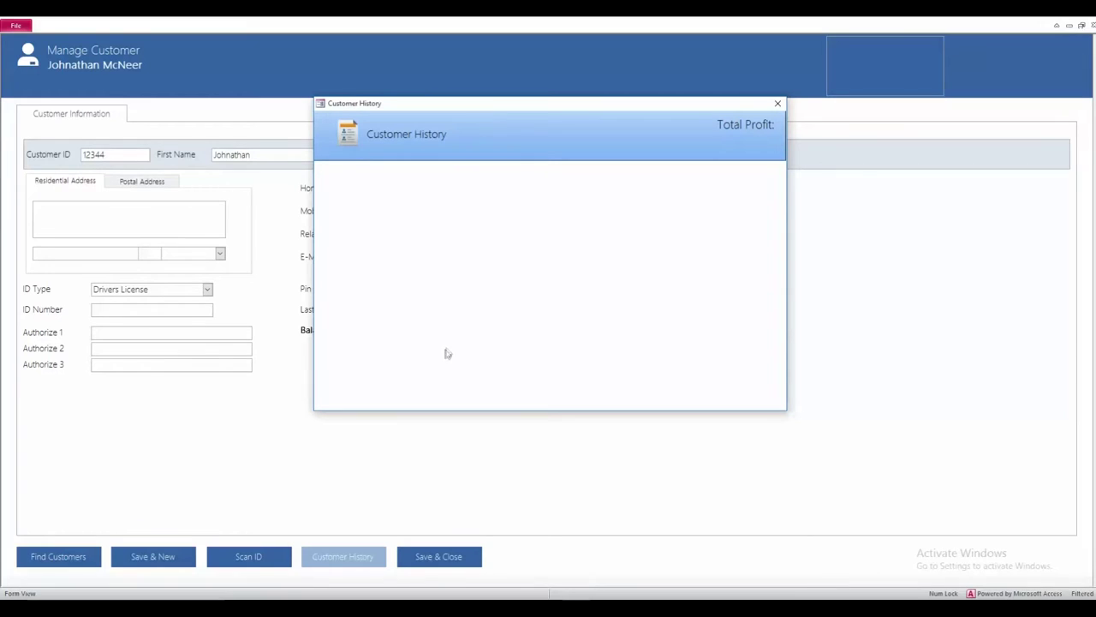
{"action": "left_click", "coordinate": [776, 106]}
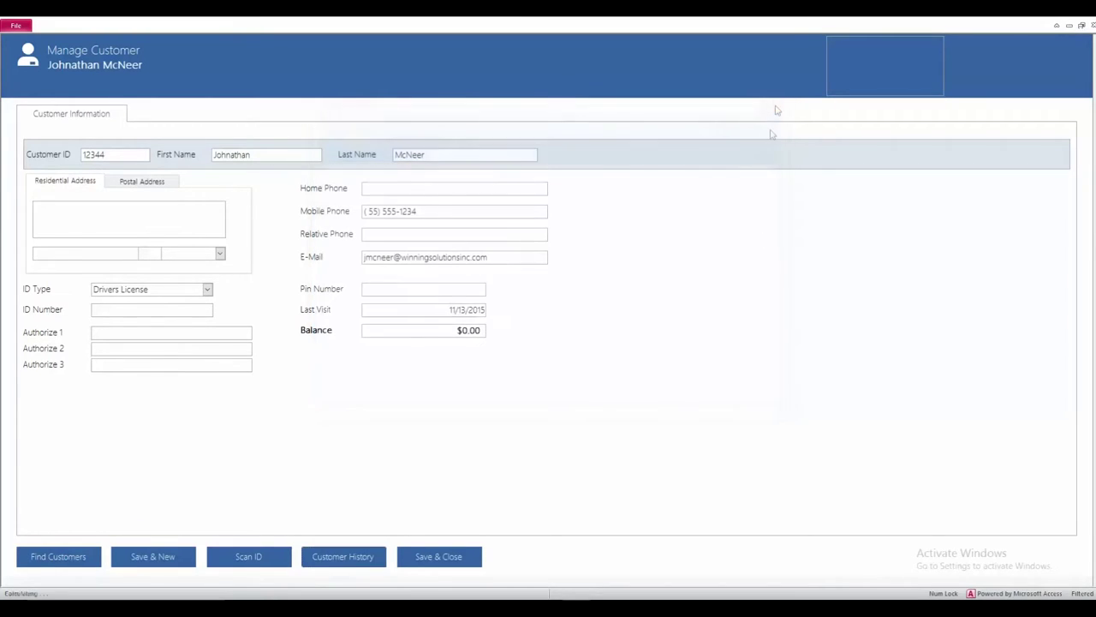
{"action": "left_click", "coordinate": [435, 568]}
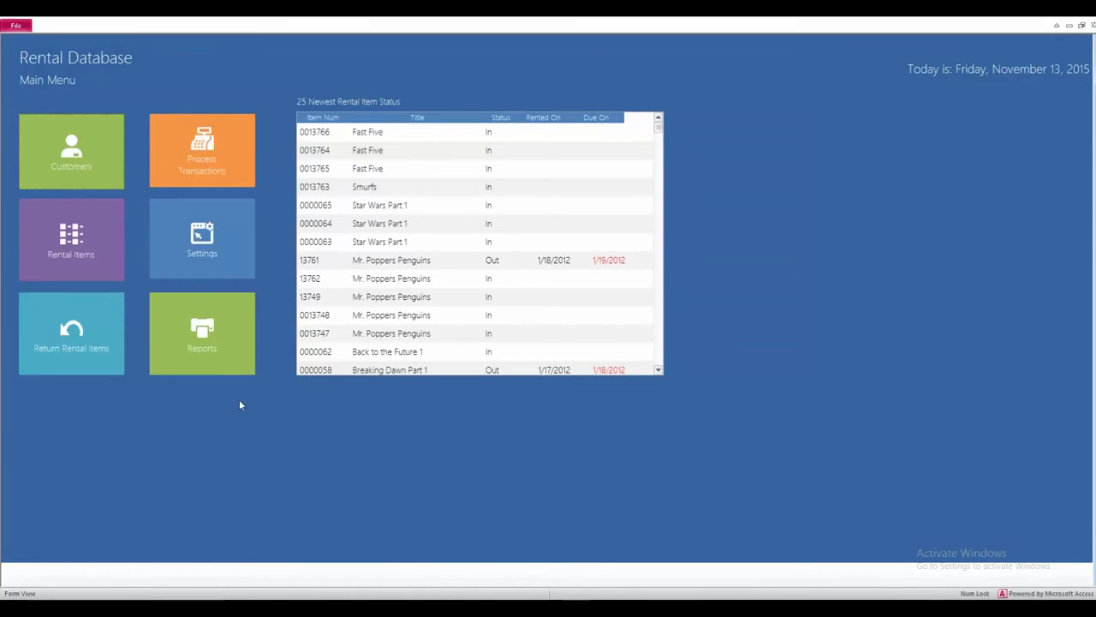
Step: Look up Fast Five in the rental items, view its item history, and close the form
{"action": "left_click", "coordinate": [95, 257]}
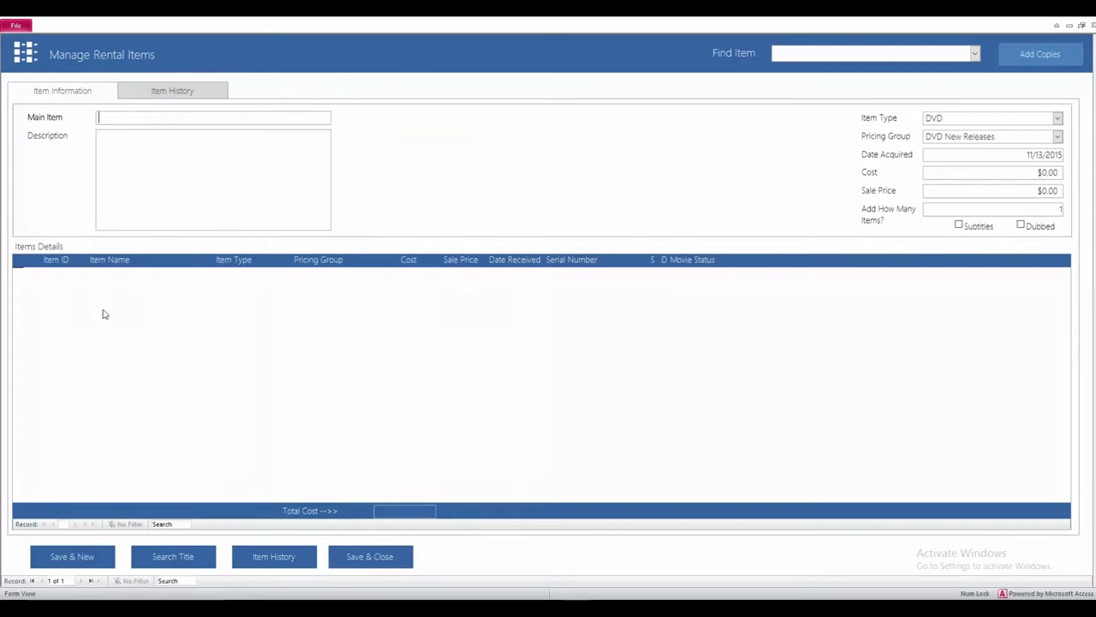
{"action": "left_click", "coordinate": [837, 52]}
{"action": "type", "text": "fast Five"}
{"action": "key", "text": "Return"}
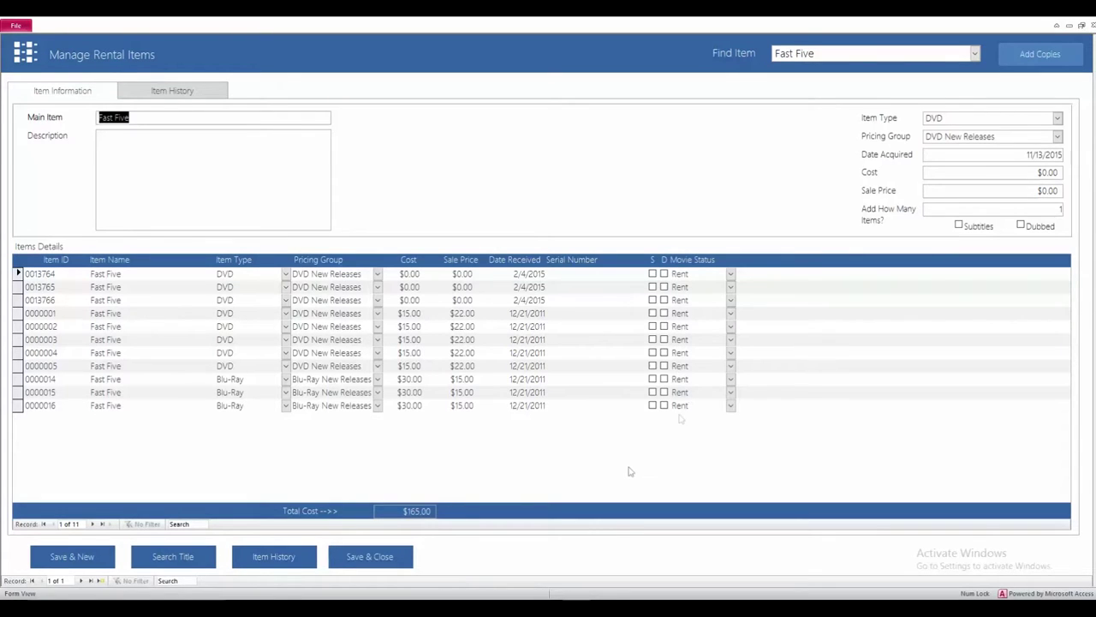
{"action": "left_click", "coordinate": [196, 96]}
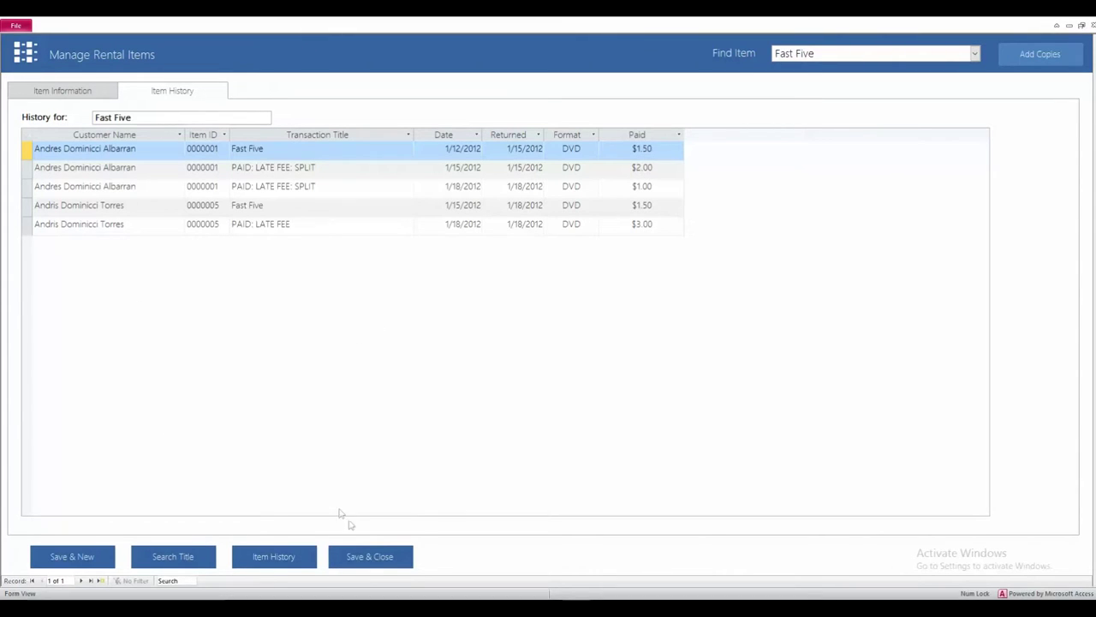
{"action": "left_click", "coordinate": [354, 559]}
Step: Start a new rental item with the main item name Minions 3 and item type DVD
{"action": "left_click", "coordinate": [86, 266]}
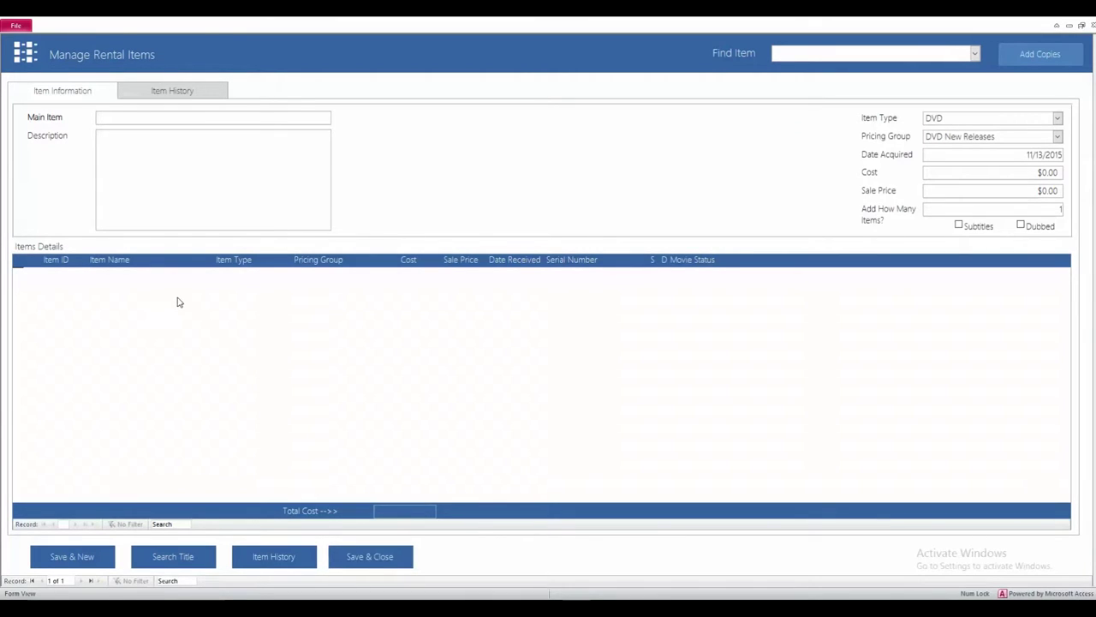
{"action": "type", "text": "Minions 3"}
{"action": "left_click", "coordinate": [164, 165]}
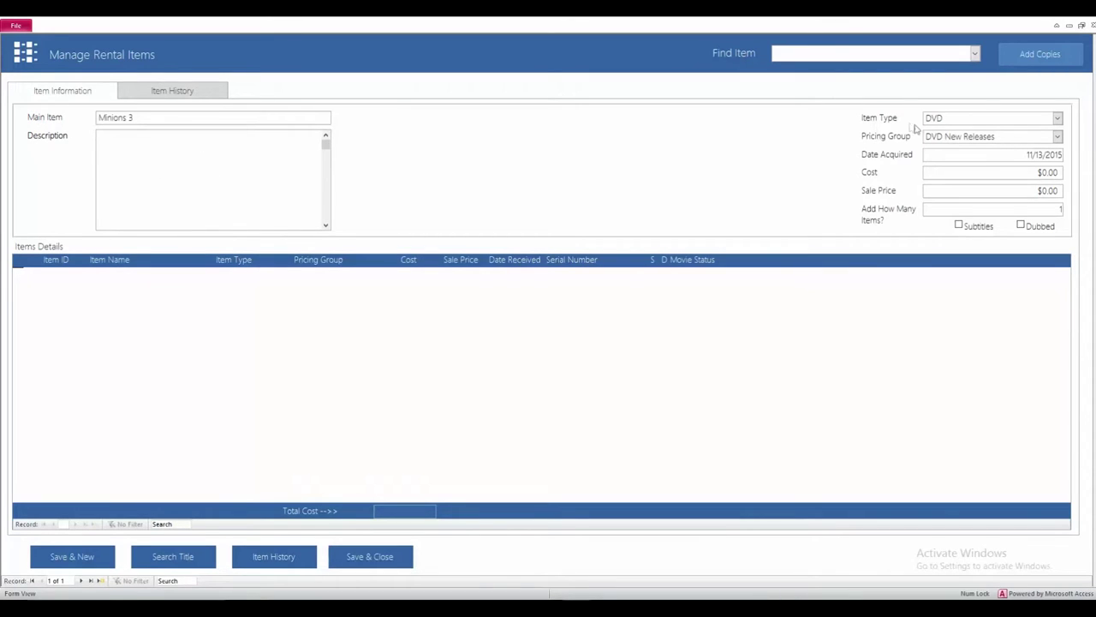
{"action": "left_click", "coordinate": [1057, 118]}
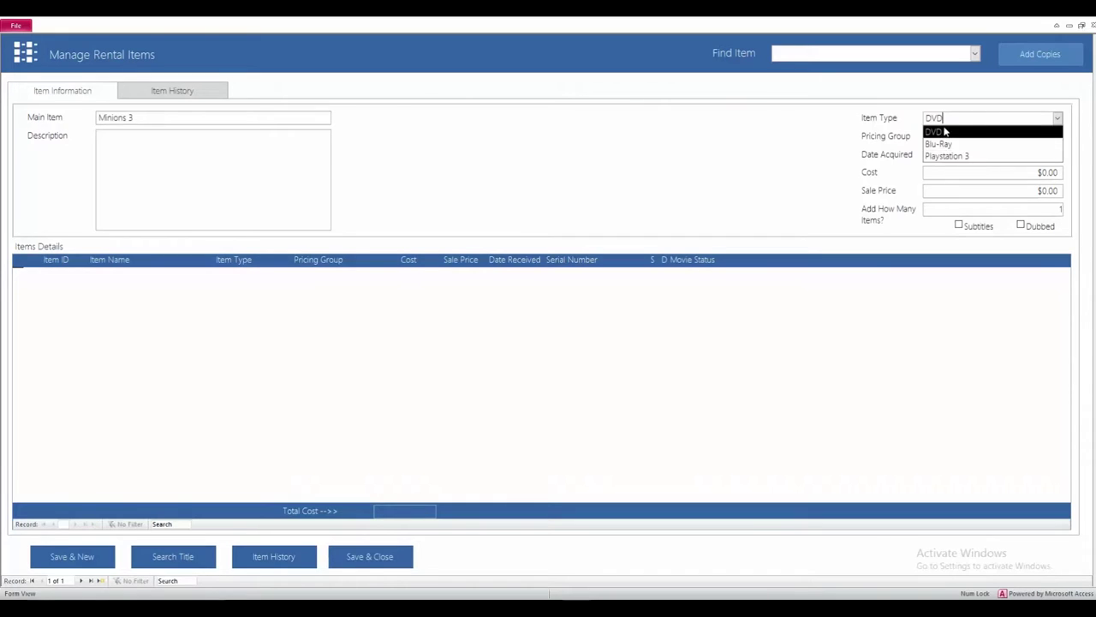
{"action": "left_click", "coordinate": [985, 131]}
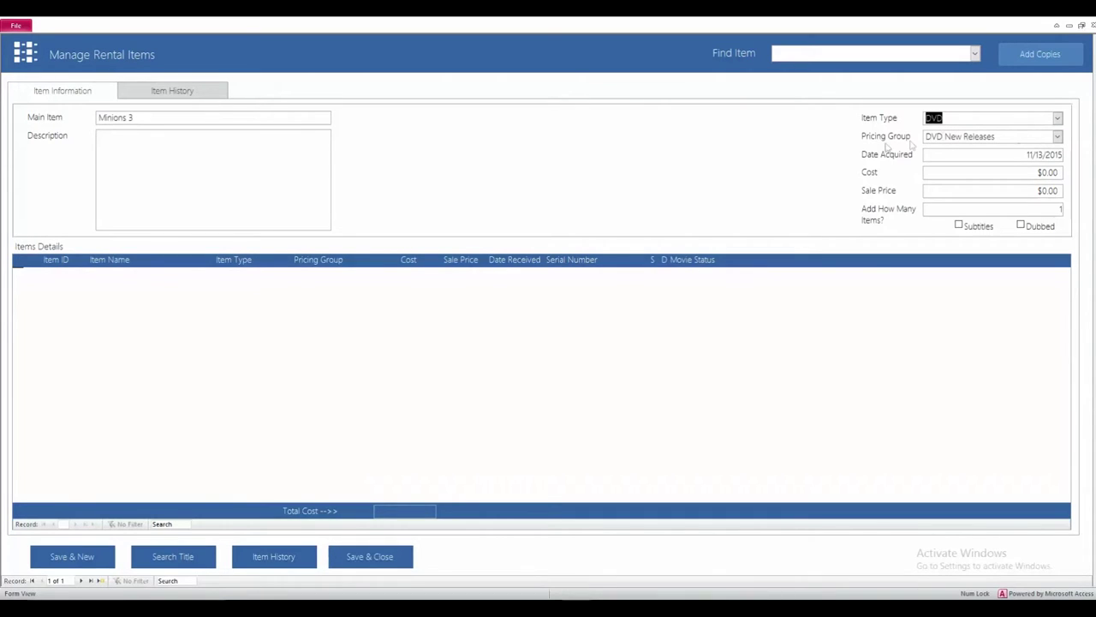
Step: Keep the DVD New Releases pricing group, set the item's cost to 10, and save and close the item without subtitles
{"action": "left_click", "coordinate": [1057, 137]}
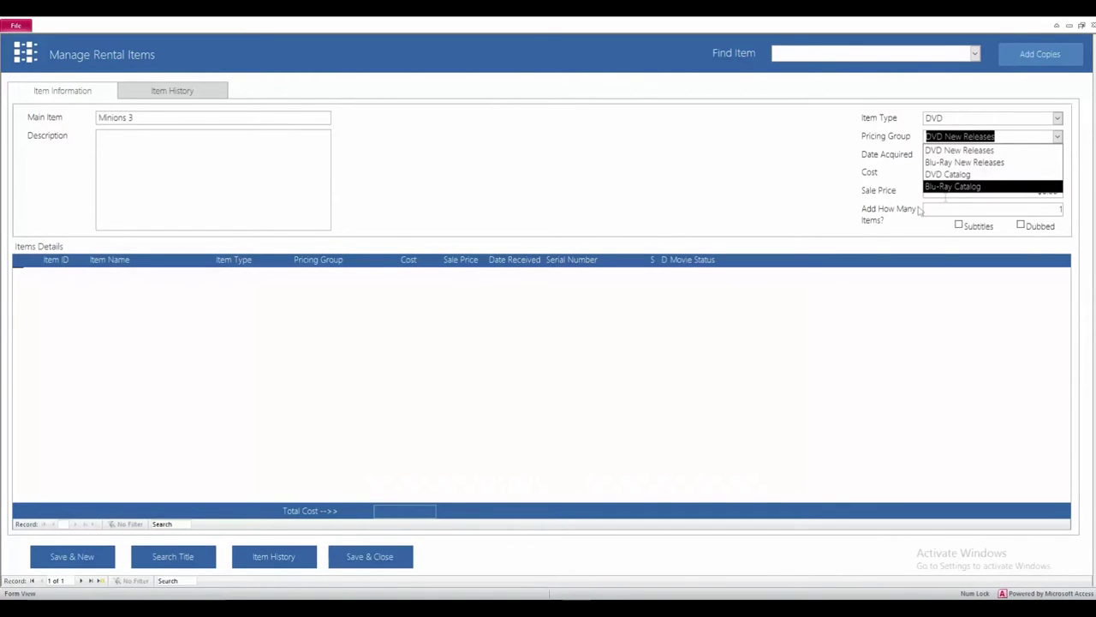
{"action": "left_click", "coordinate": [861, 201]}
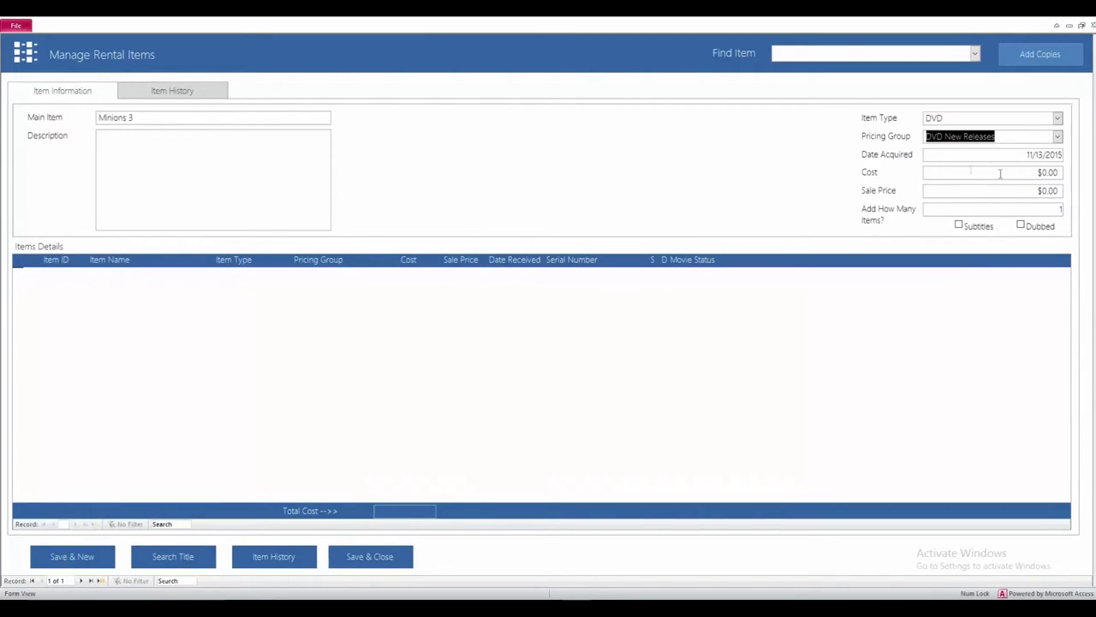
{"action": "left_click", "coordinate": [1052, 175]}
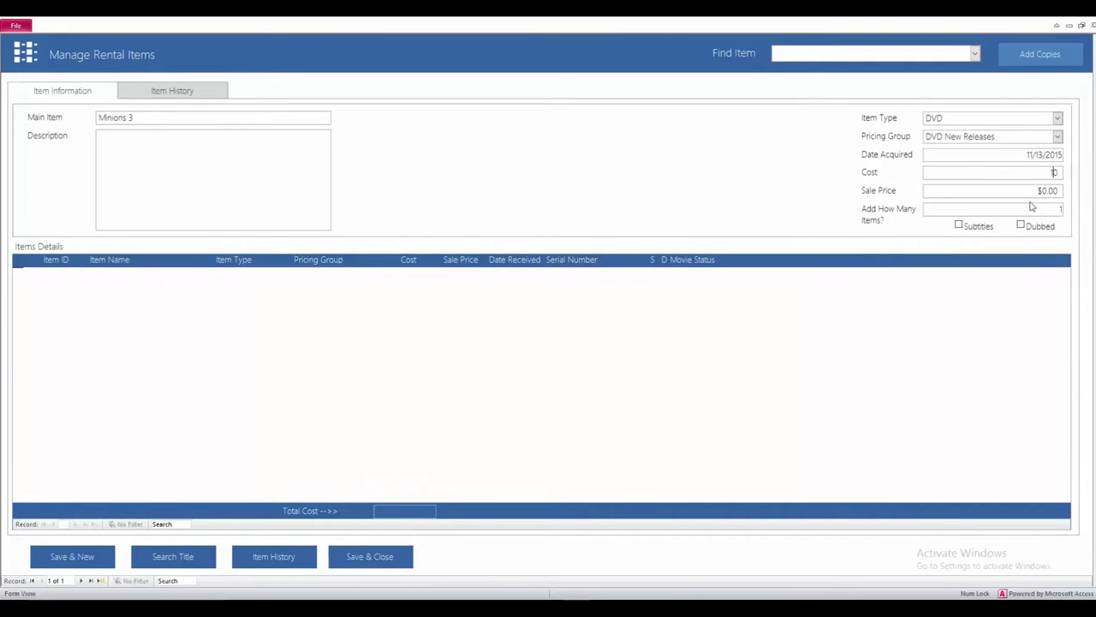
{"action": "left_click", "coordinate": [1038, 192]}
{"action": "left_click", "coordinate": [960, 226]}
{"action": "left_click", "coordinate": [959, 226]}
{"action": "left_click", "coordinate": [370, 557]}
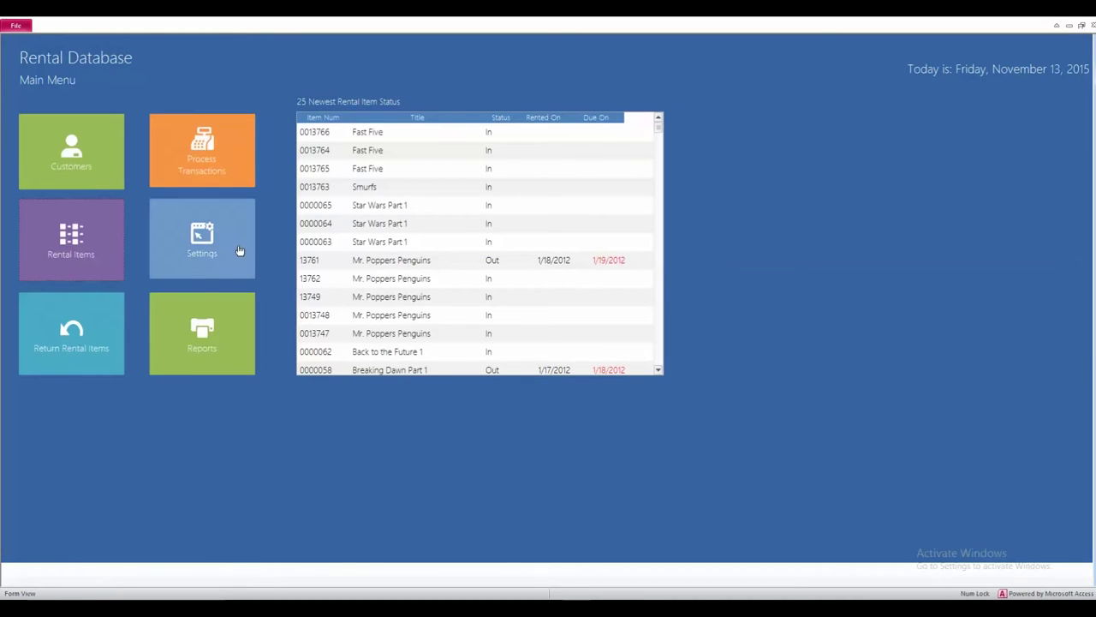
Step: Look up Minions 3 in the rental items, view its item history, and close the form
{"action": "left_click", "coordinate": [67, 242]}
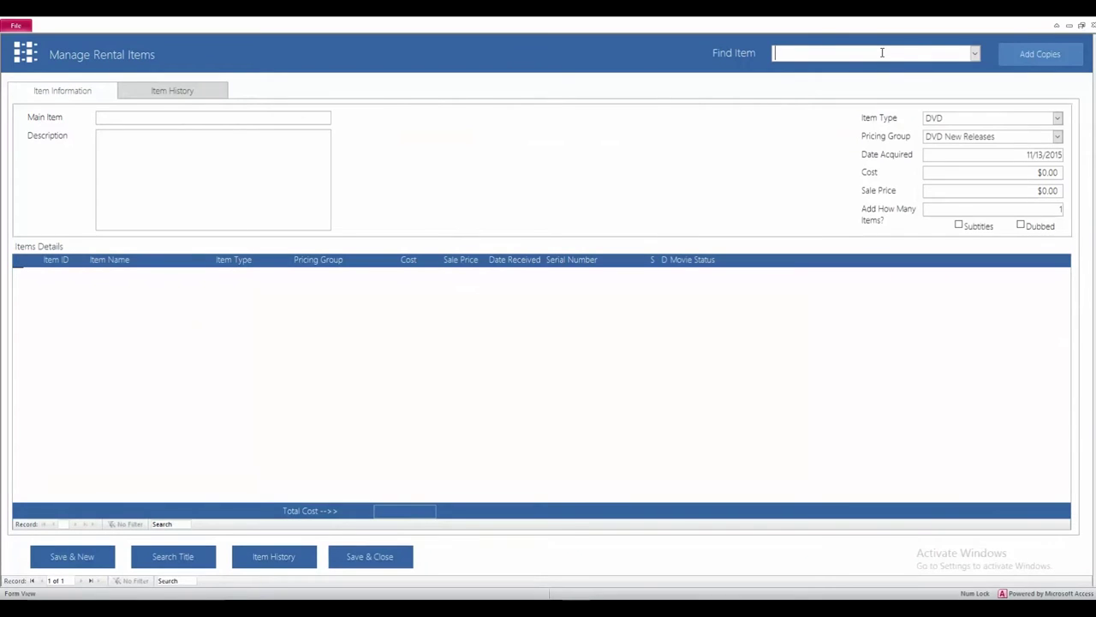
{"action": "type", "text": "Mi"}
{"action": "key", "text": "Return"}
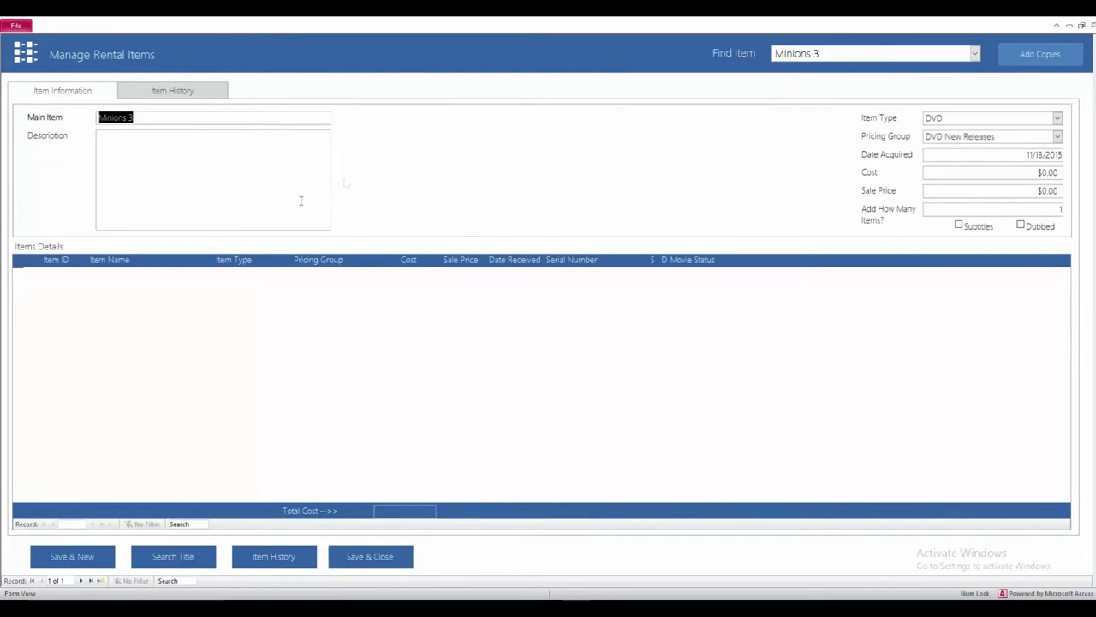
{"action": "left_click", "coordinate": [203, 92]}
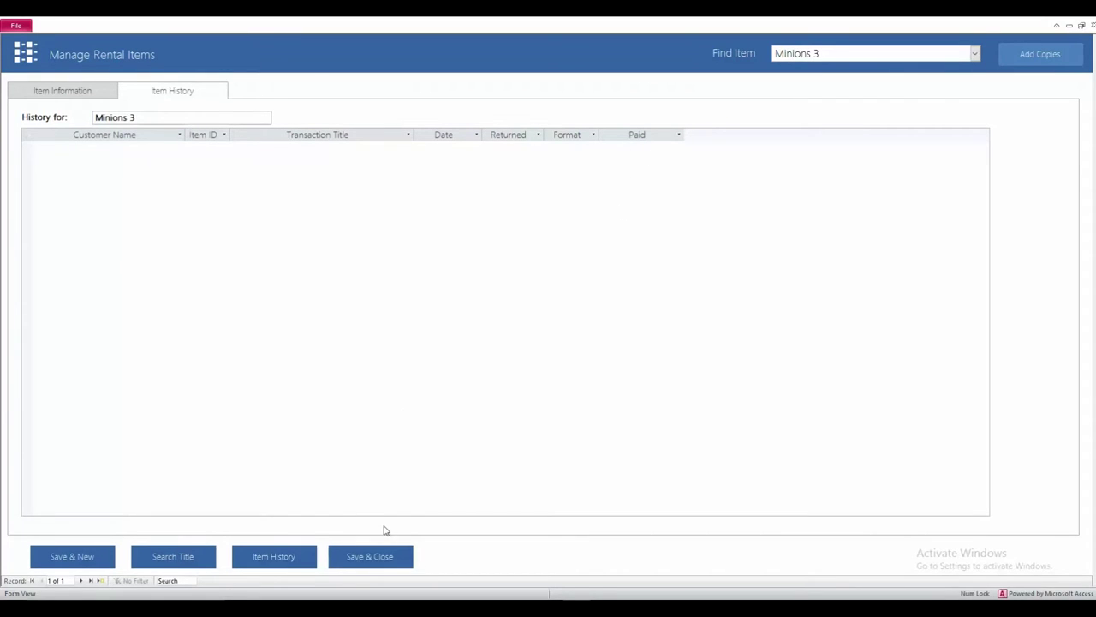
{"action": "left_click", "coordinate": [380, 558]}
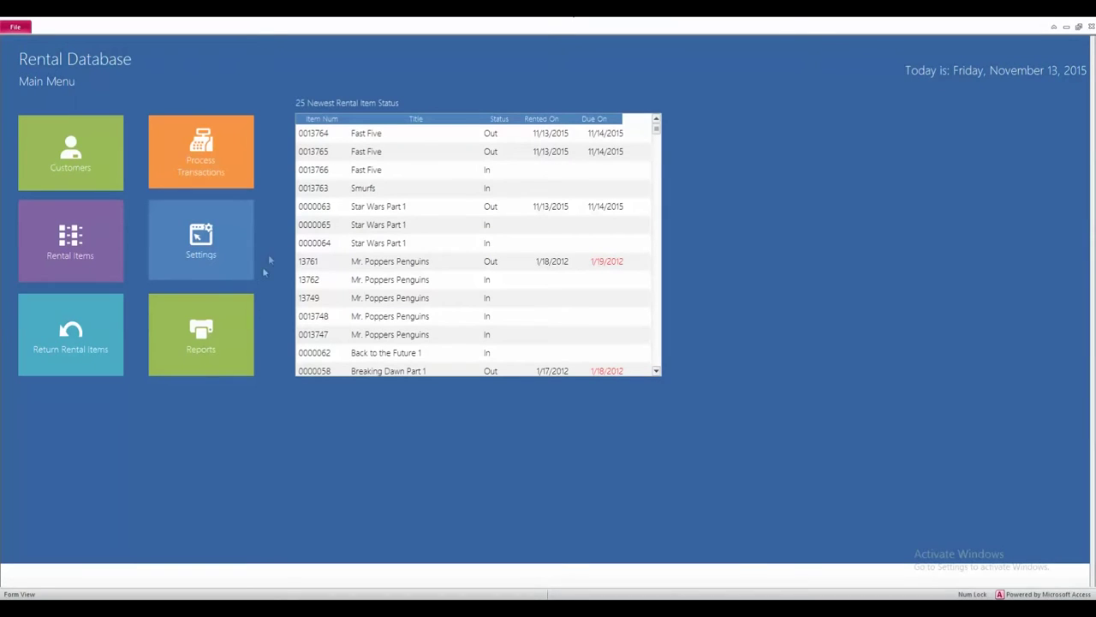
Step: Begin processing a transaction for the existing customer, found by last name
{"action": "left_click", "coordinate": [231, 173]}
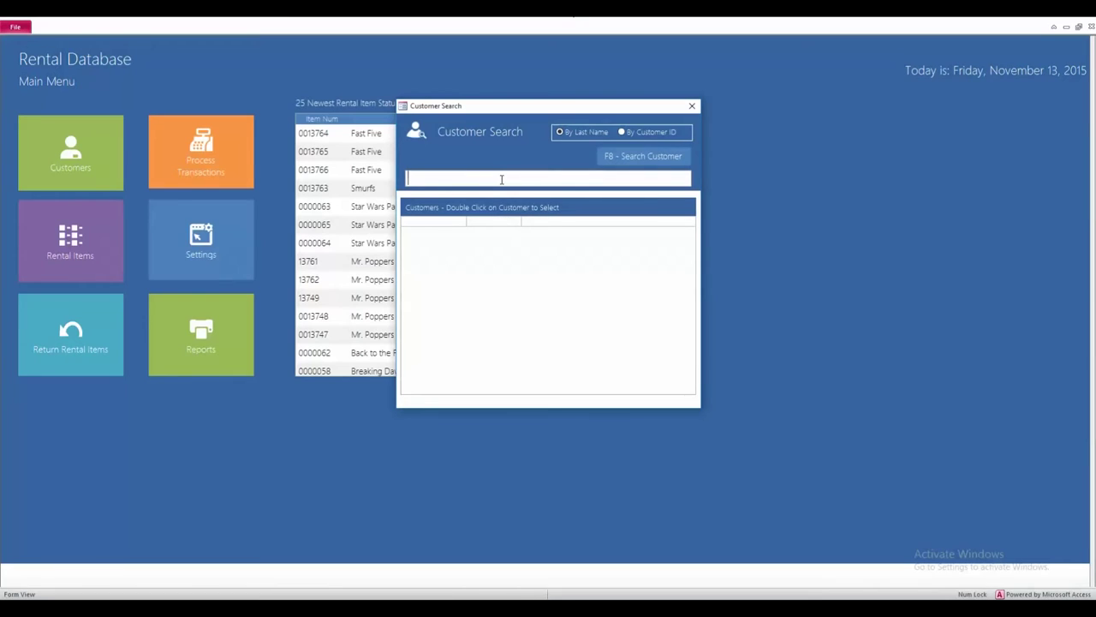
{"action": "type", "text": "mcneer"}
{"action": "key", "text": "F8"}
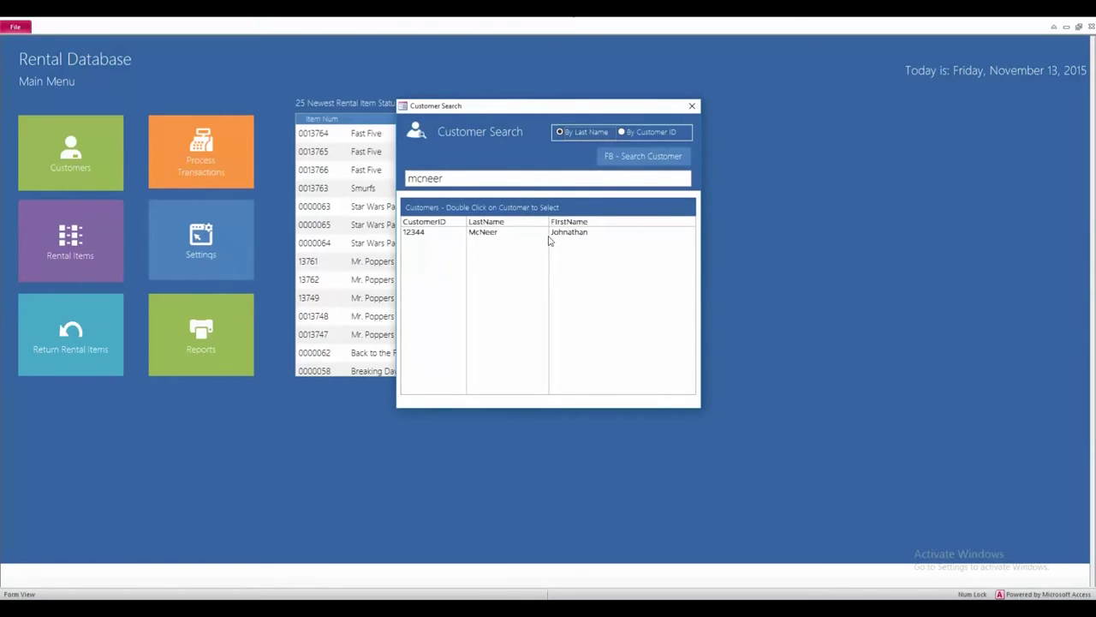
{"action": "double_click", "coordinate": [521, 235]}
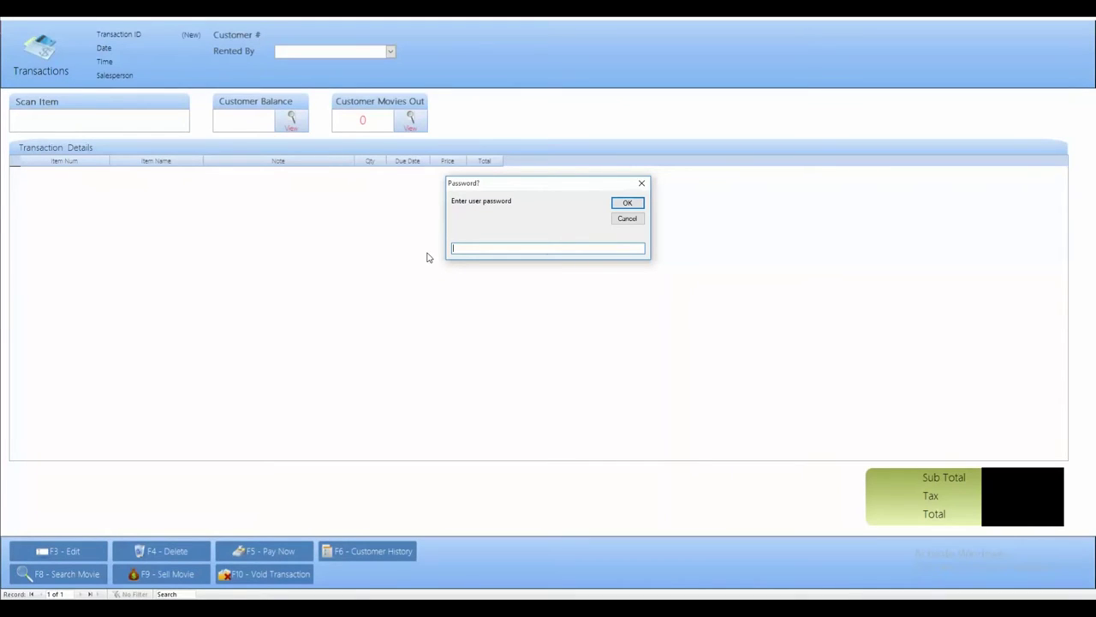
Step: Enter the user password to open the transaction and dismiss the movies-out notice
{"action": "type", "text": "1"}
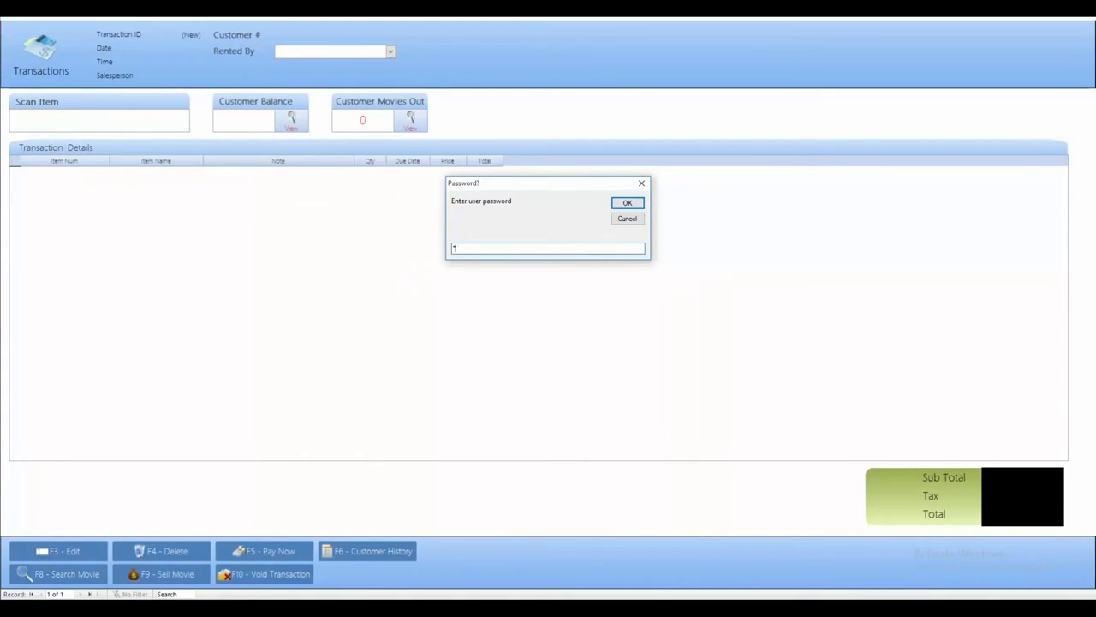
{"action": "key", "text": "Return"}
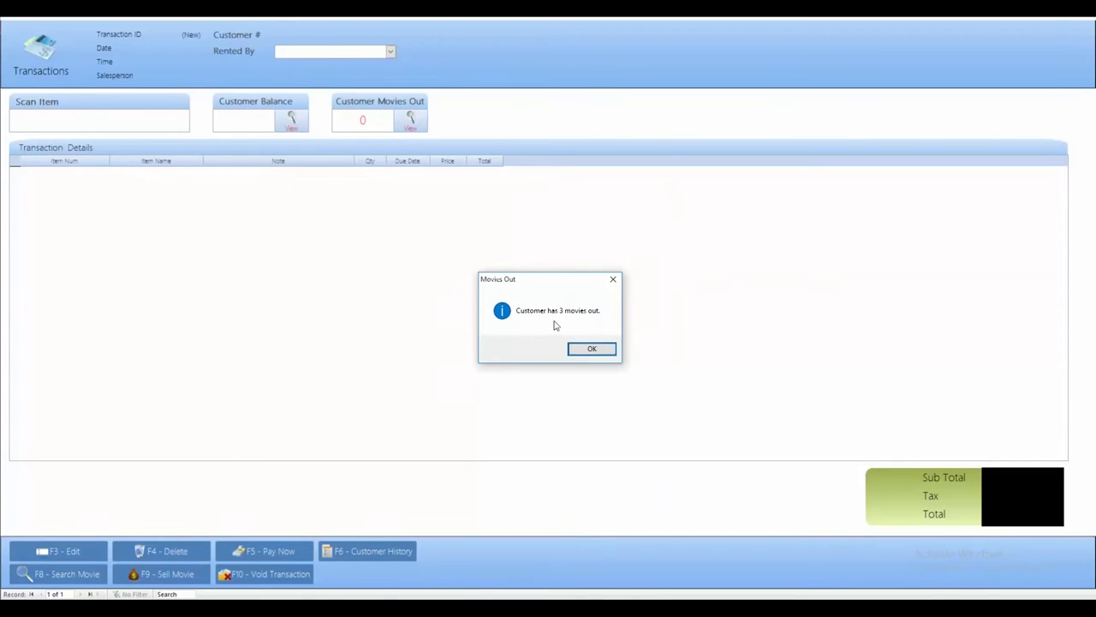
{"action": "left_click", "coordinate": [590, 351]}
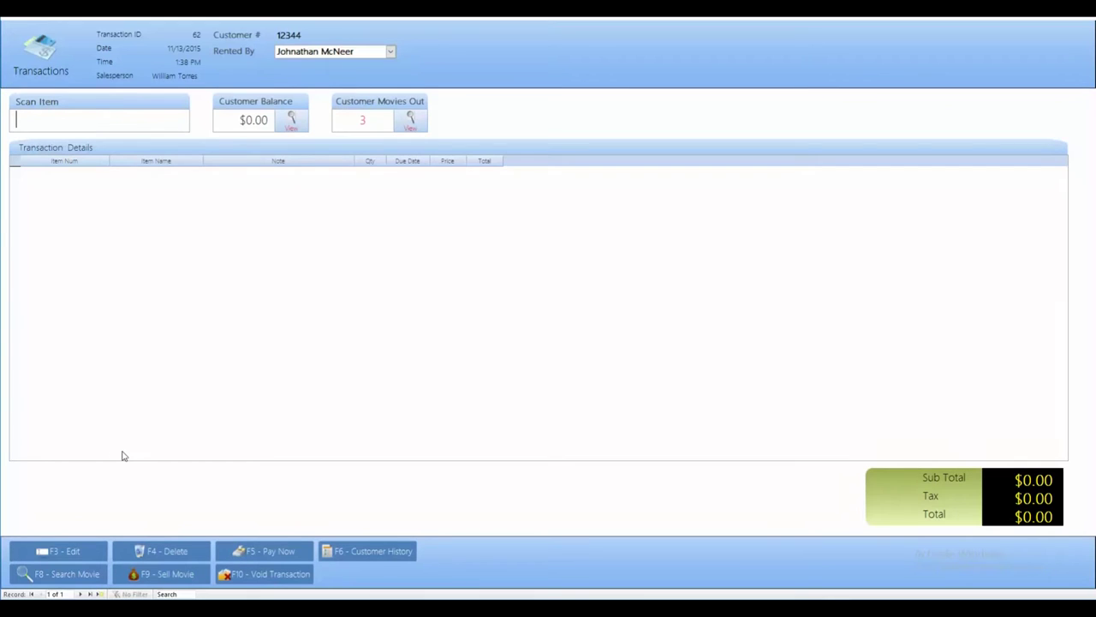
Step: Search the movies for "back to" and add DVD copy 0000043 of Back to the Future 1 to the transaction
{"action": "left_click", "coordinate": [63, 574]}
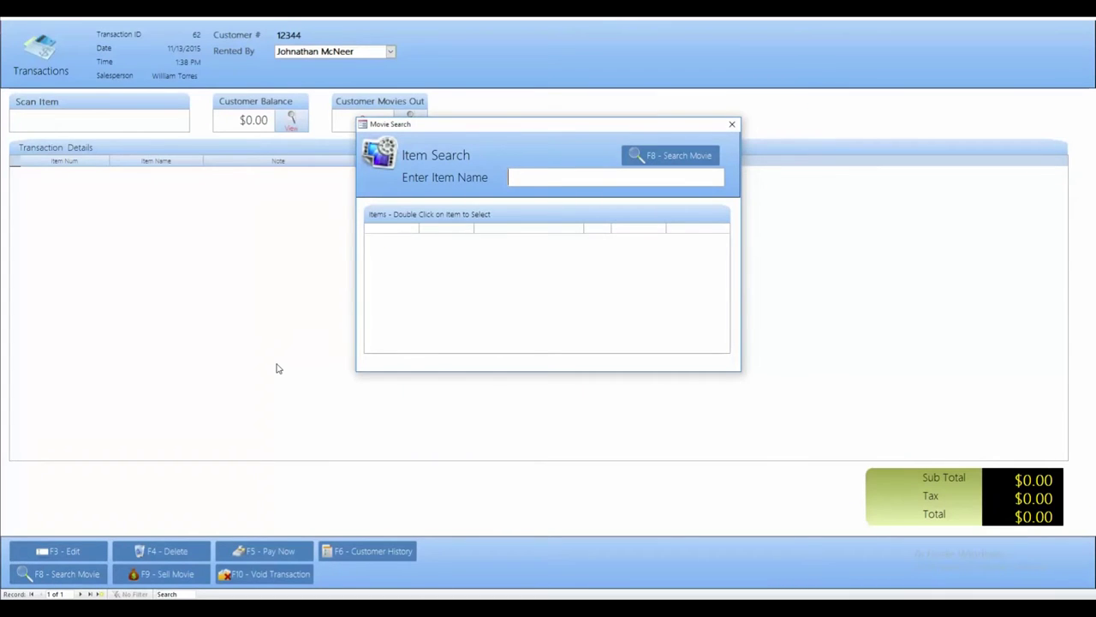
{"action": "type", "text": "back to"}
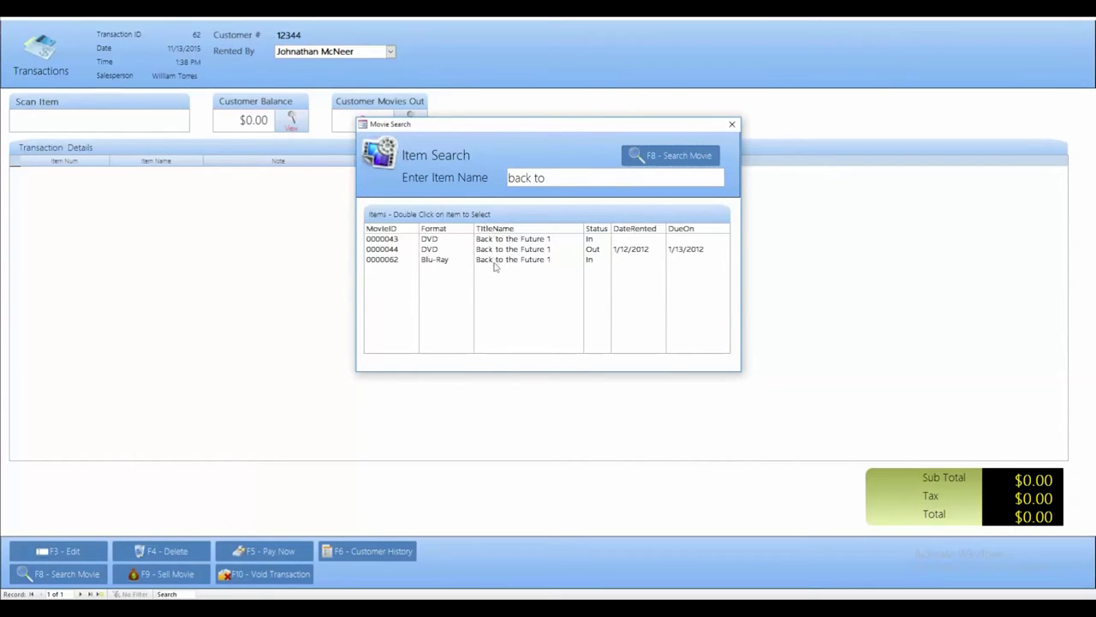
{"action": "double_click", "coordinate": [440, 240]}
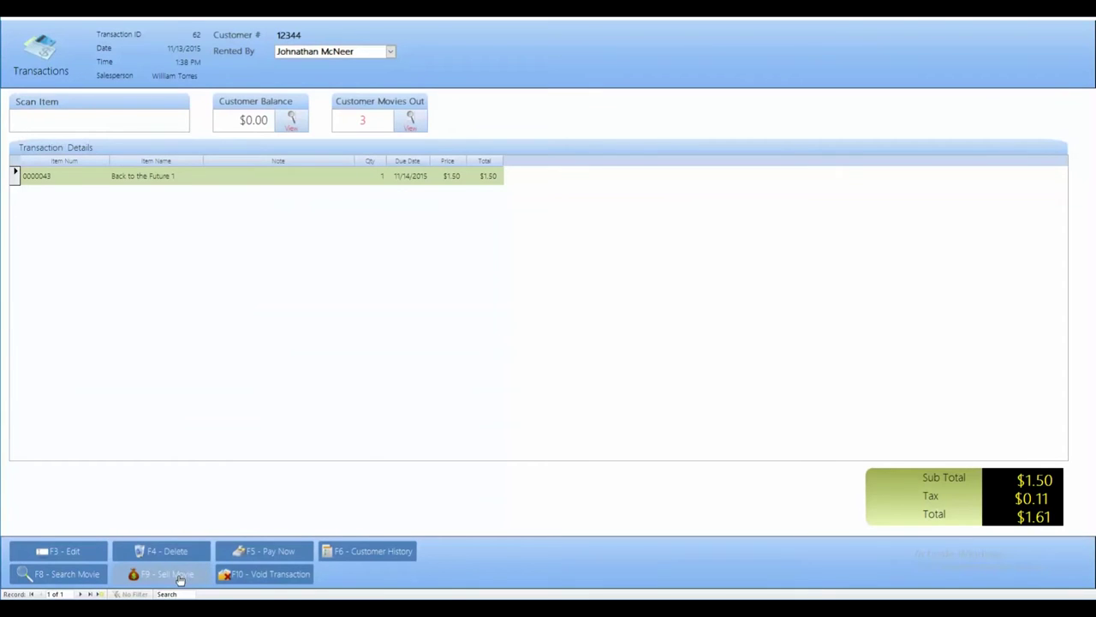
Step: Pay for the transaction by credit card with the full amount of $1.61 tendered, and close the resulting invoice
{"action": "left_click", "coordinate": [279, 550]}
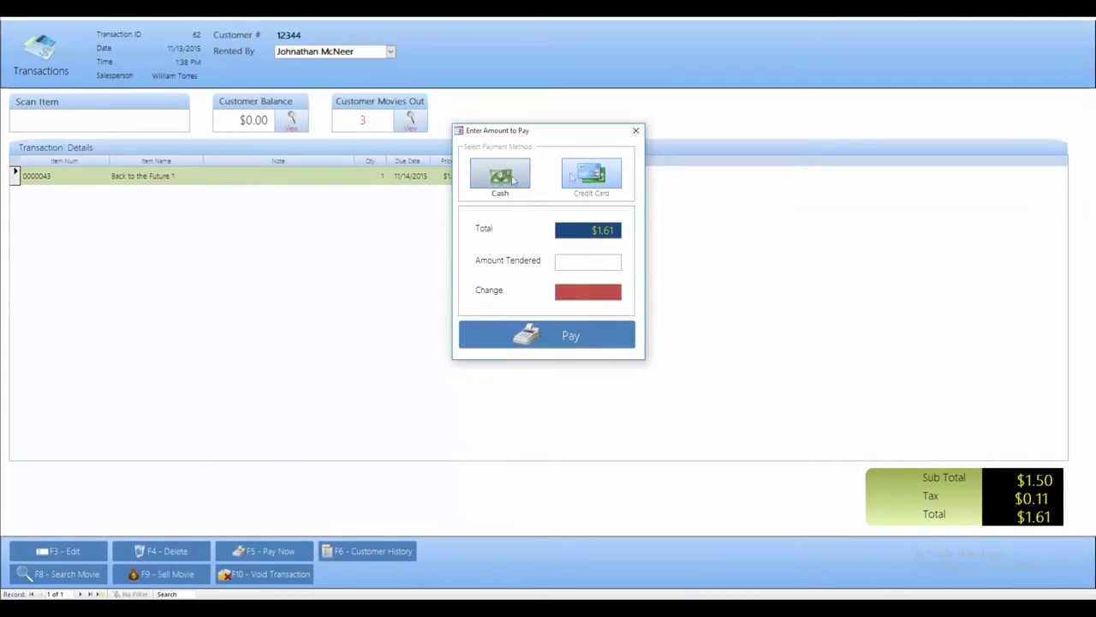
{"action": "left_click", "coordinate": [597, 182]}
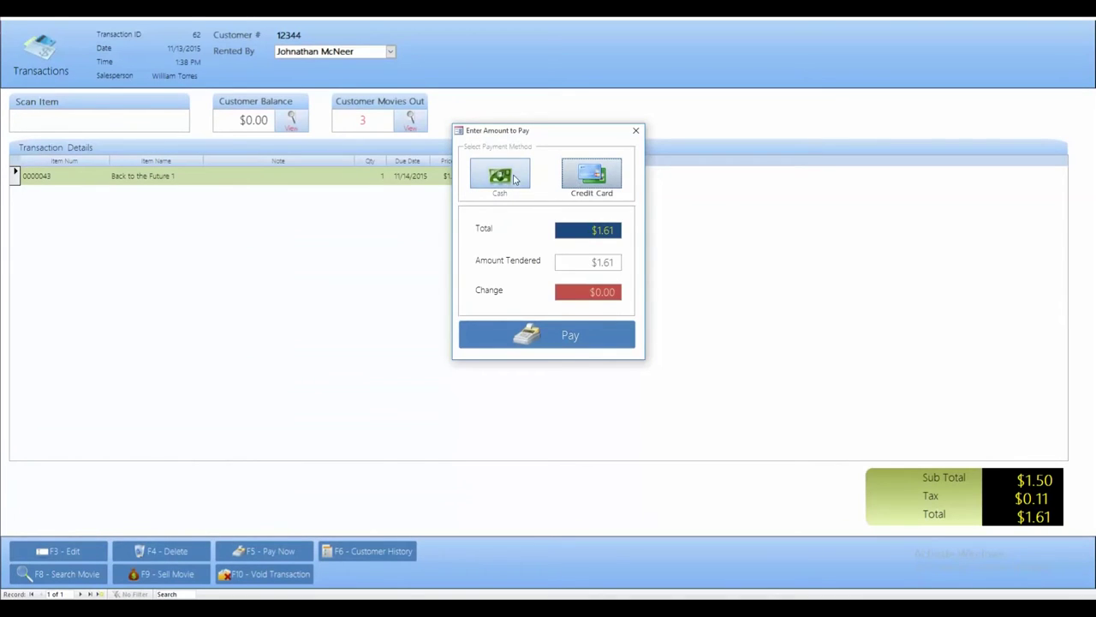
{"action": "left_click", "coordinate": [514, 179]}
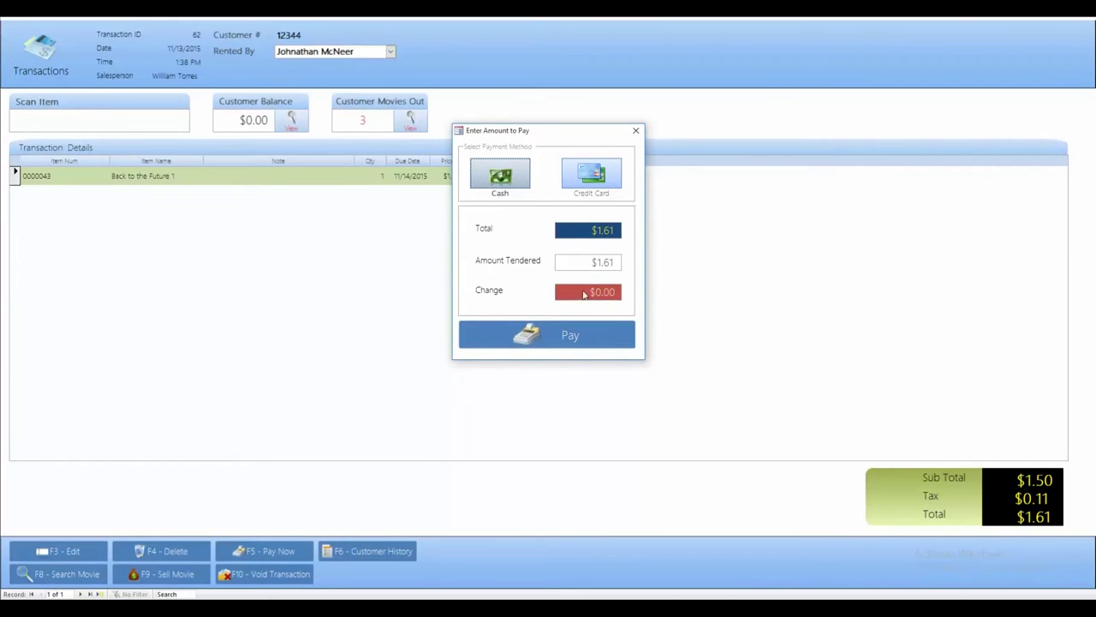
{"action": "left_click", "coordinate": [590, 174]}
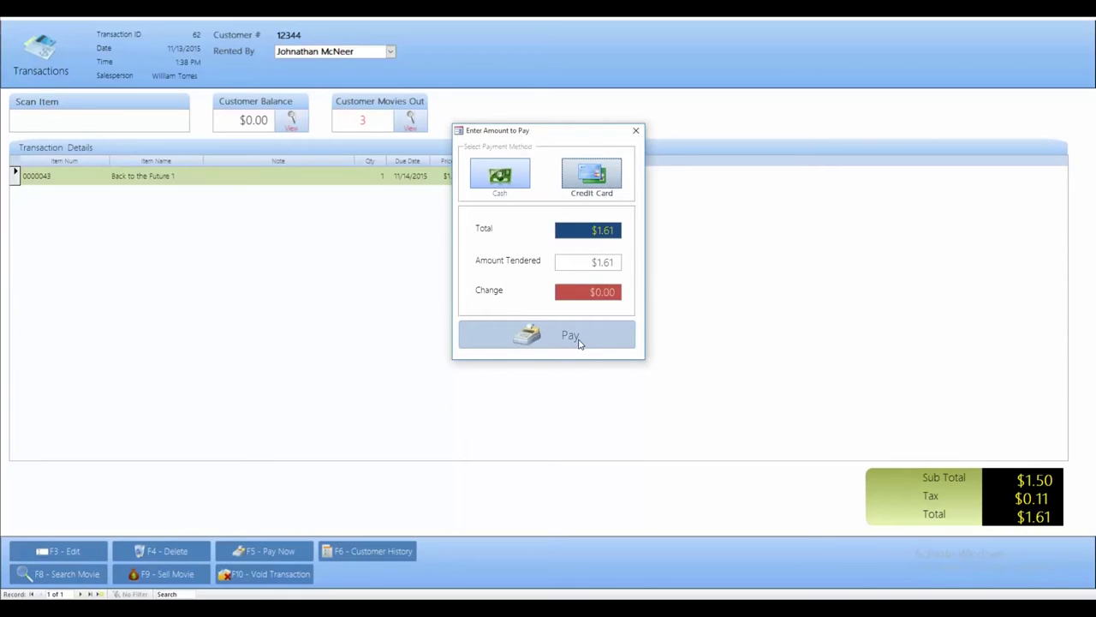
{"action": "left_click", "coordinate": [574, 336]}
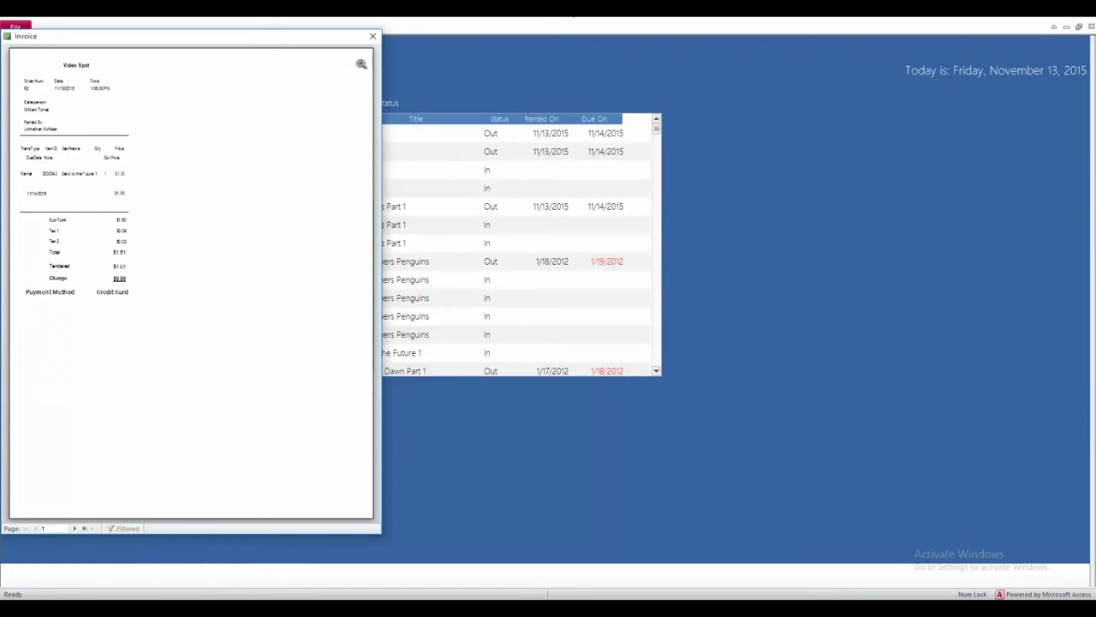
{"action": "left_click", "coordinate": [372, 37]}
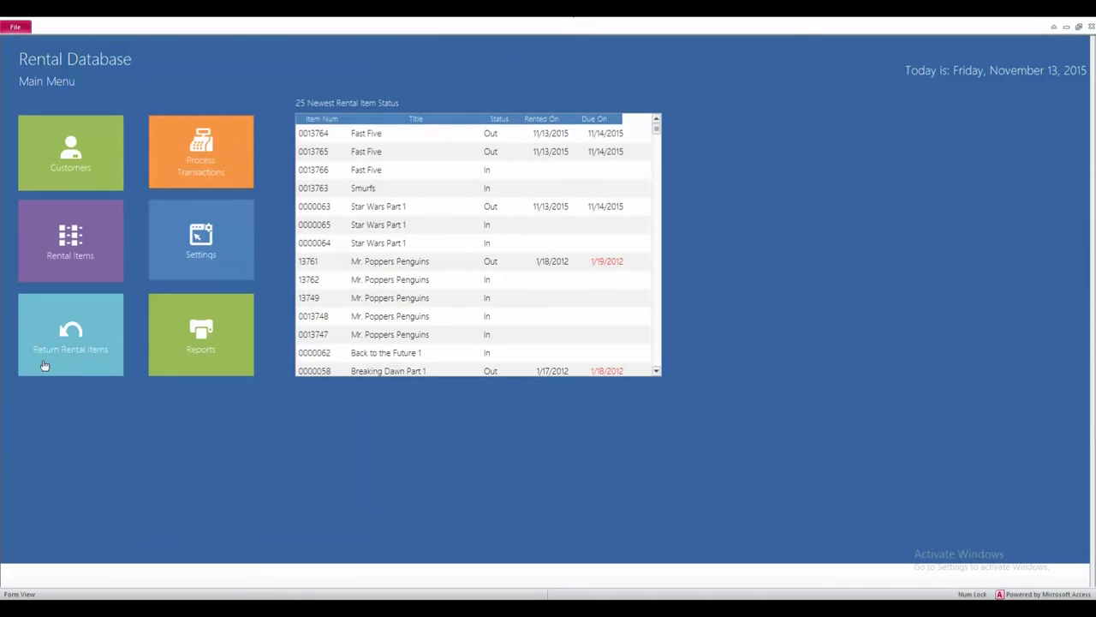
Step: Open the return form for rental items by entering the user password, view it, and close it without returning anything
{"action": "left_click", "coordinate": [72, 353]}
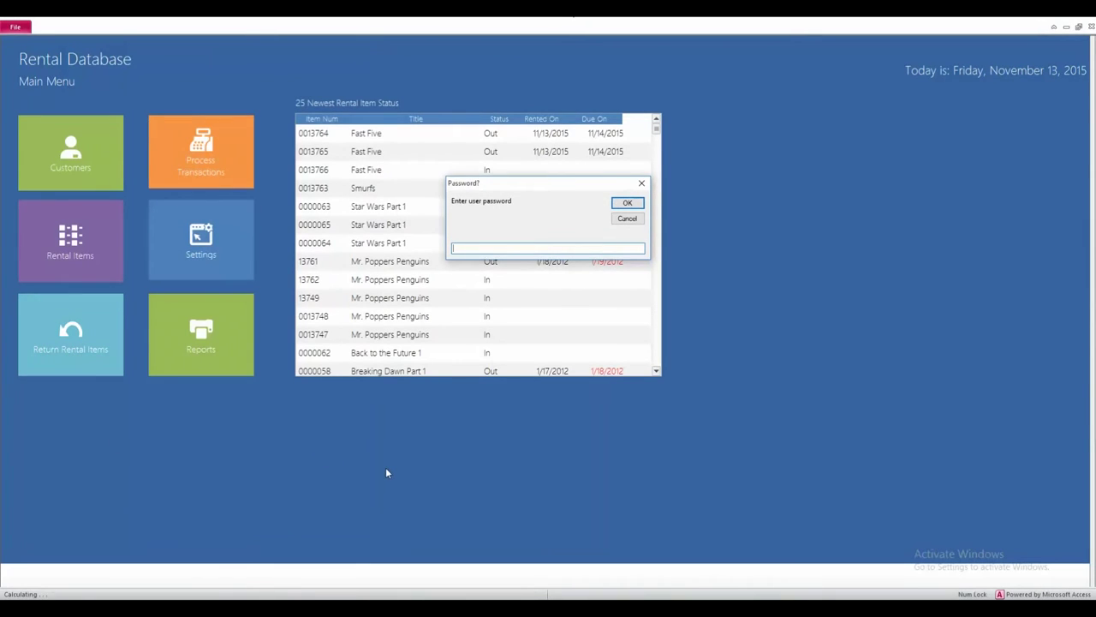
{"action": "key", "text": "Num_Lock"}
{"action": "key", "text": "Return"}
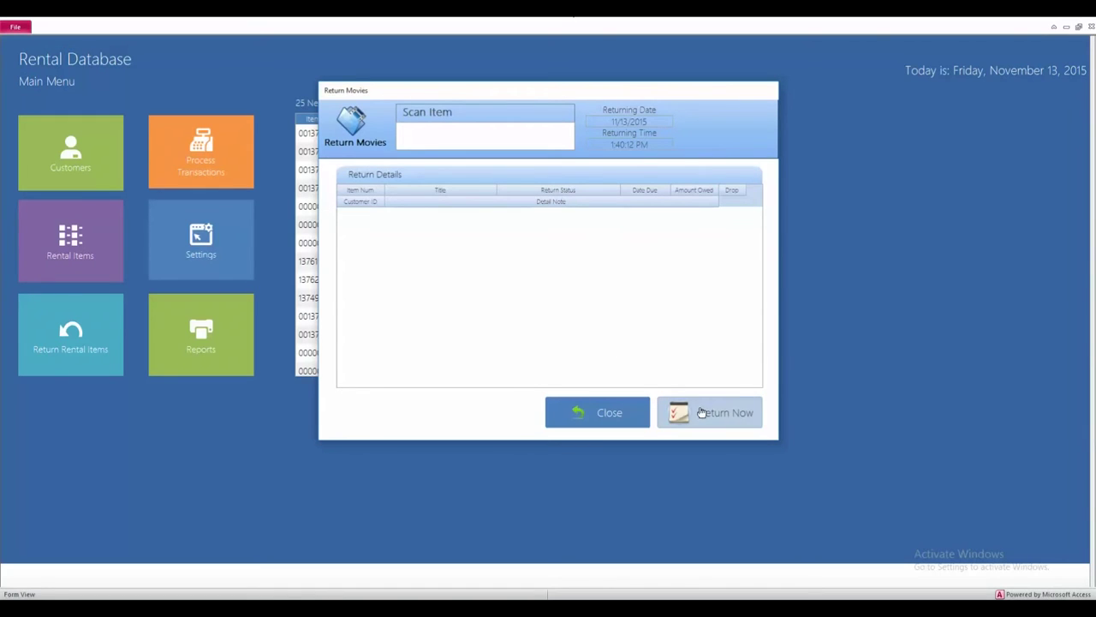
{"action": "left_click", "coordinate": [612, 425]}
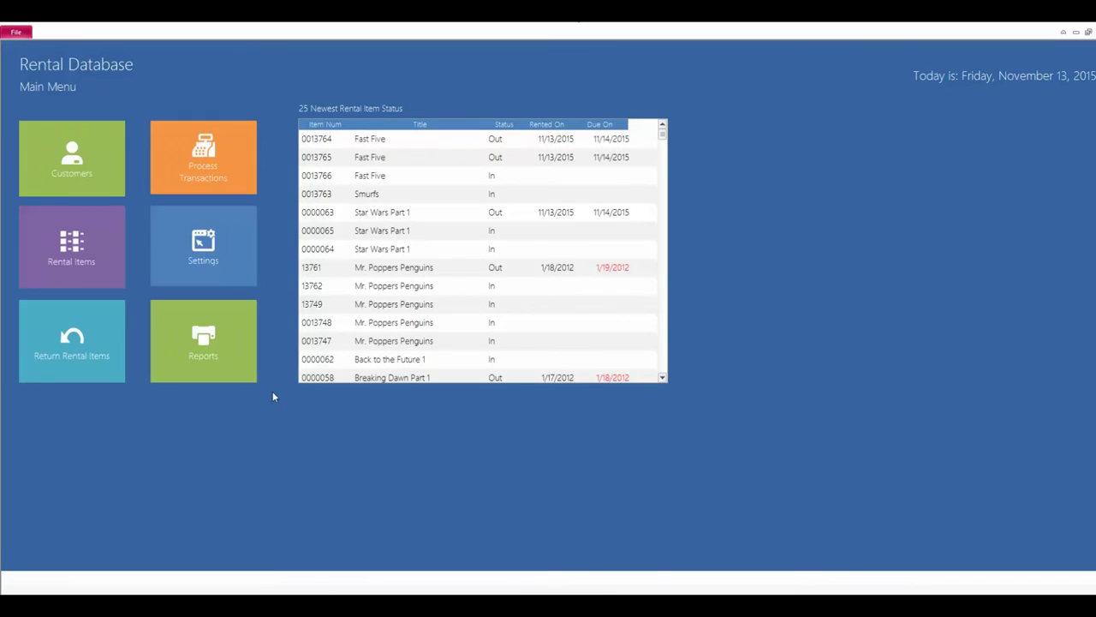
Step: View the Sales By Date report for 11/13/2015, and close both the report and the reports list
{"action": "left_click", "coordinate": [188, 342]}
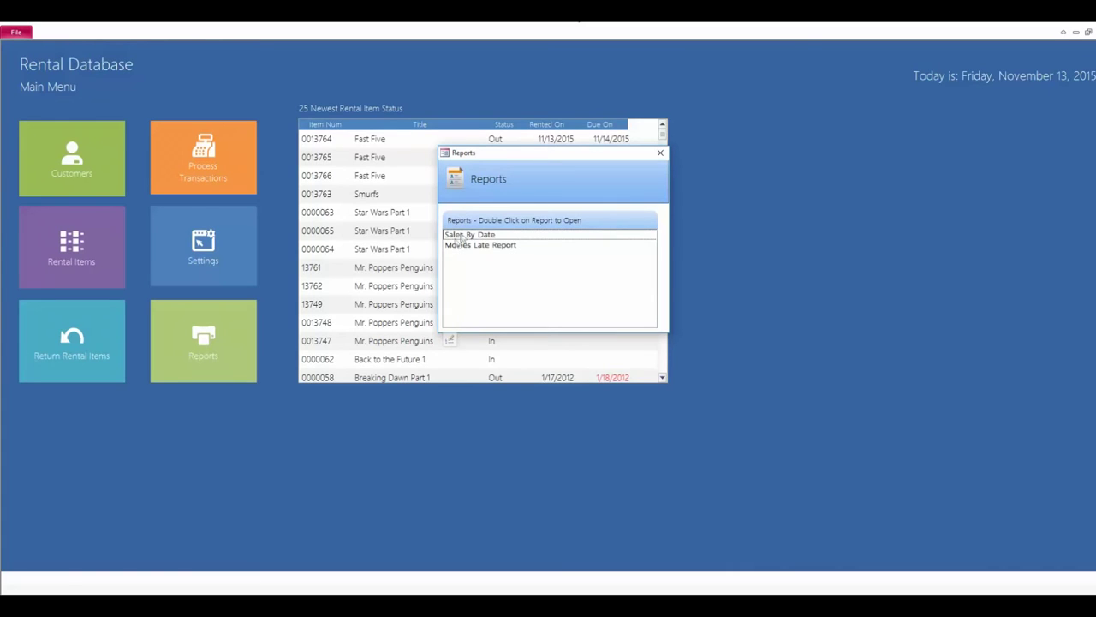
{"action": "double_click", "coordinate": [461, 235]}
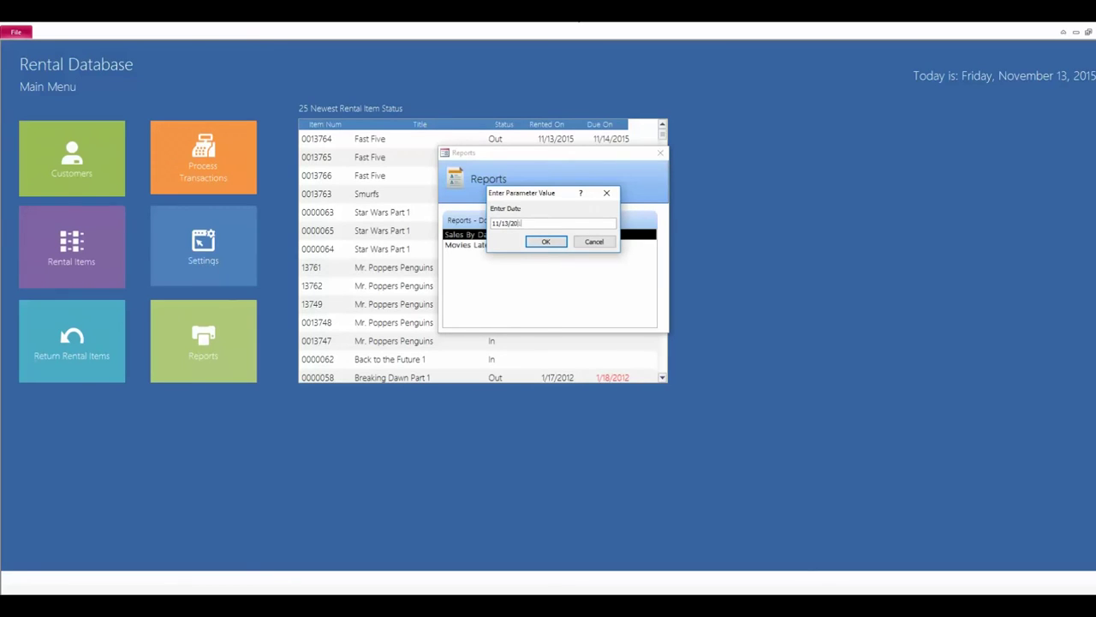
{"action": "left_click", "coordinate": [545, 242]}
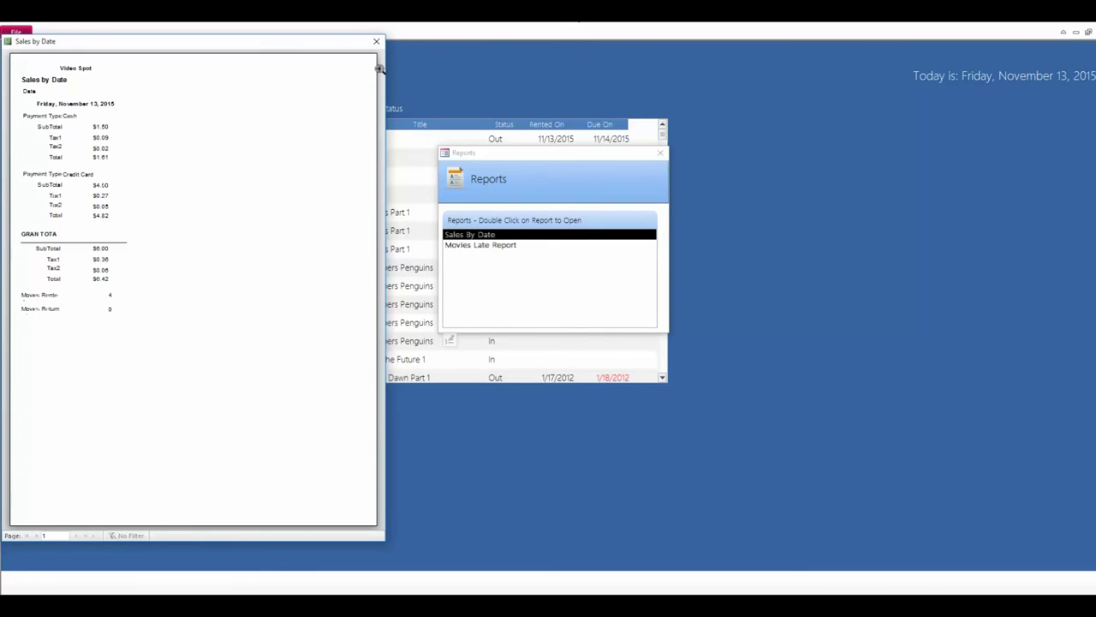
{"action": "left_click", "coordinate": [376, 42]}
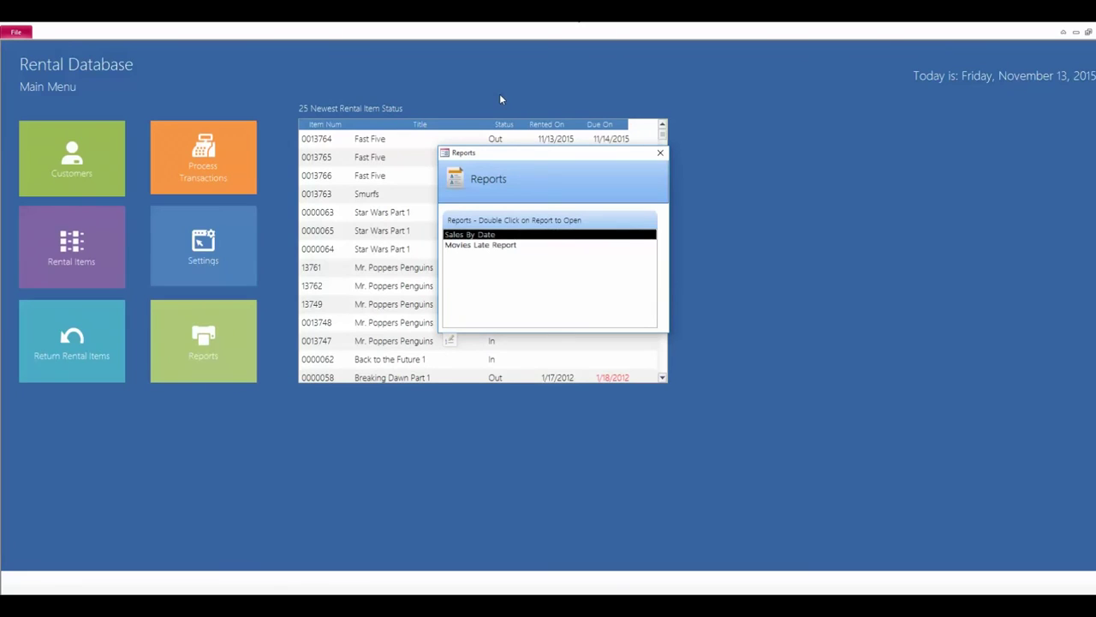
{"action": "left_click", "coordinate": [660, 152]}
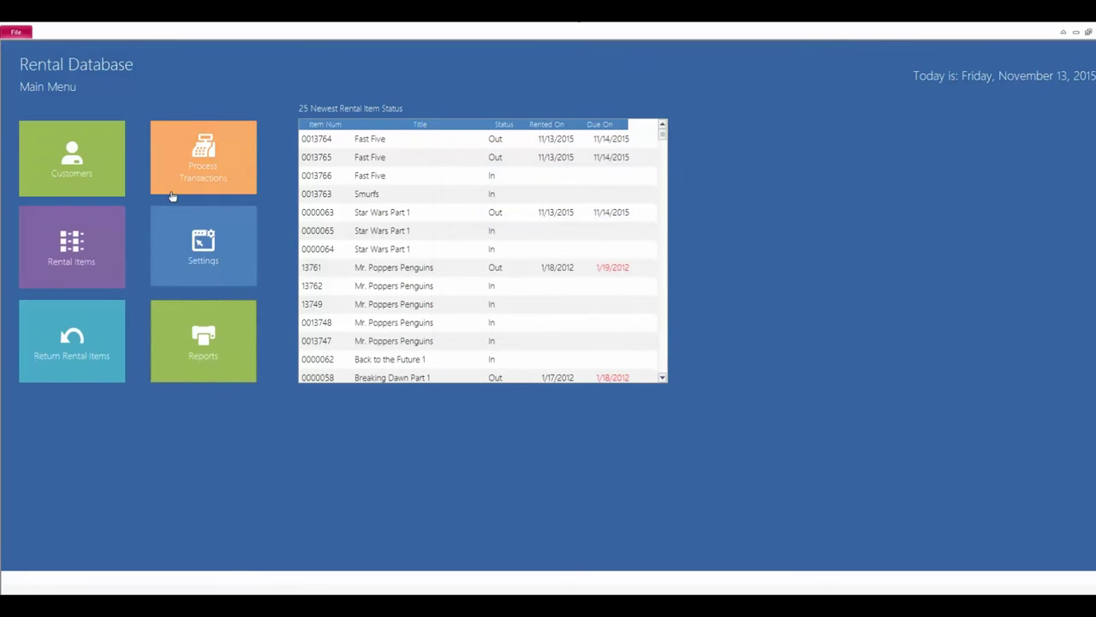
Step: Review the database settings for item types, prices, salespersons with their groups, and company information
{"action": "left_click", "coordinate": [182, 263]}
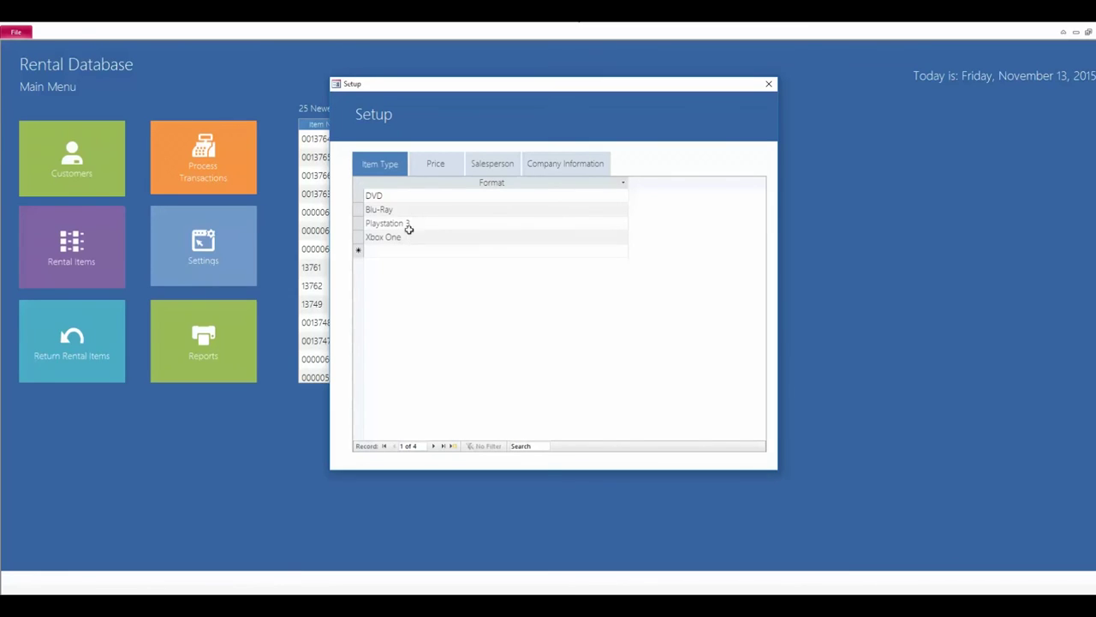
{"action": "left_click", "coordinate": [434, 166]}
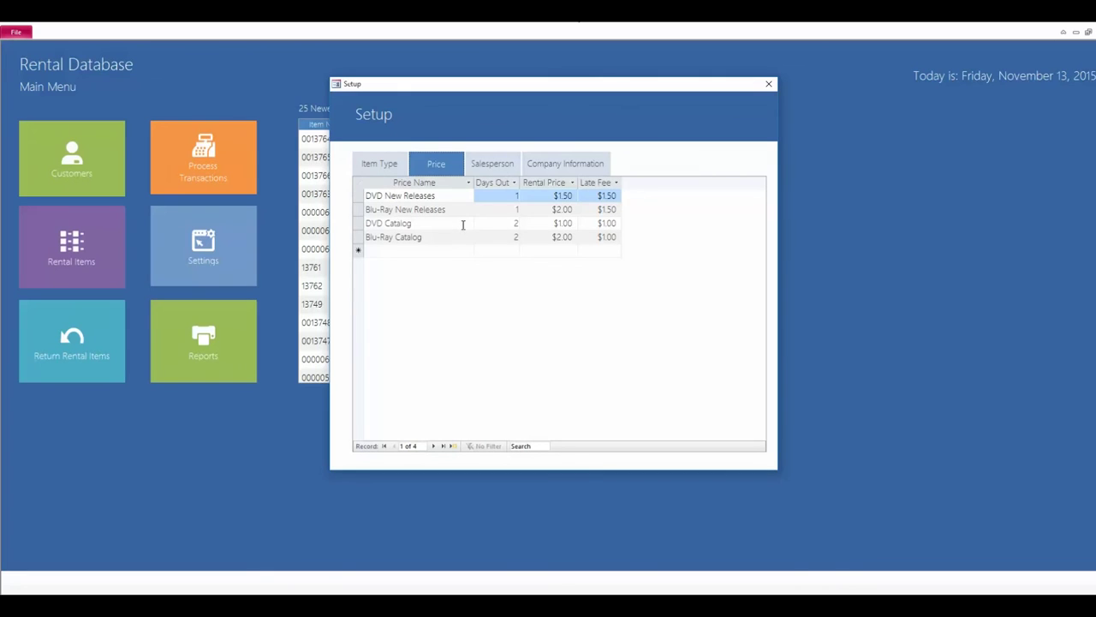
{"action": "left_click", "coordinate": [504, 163]}
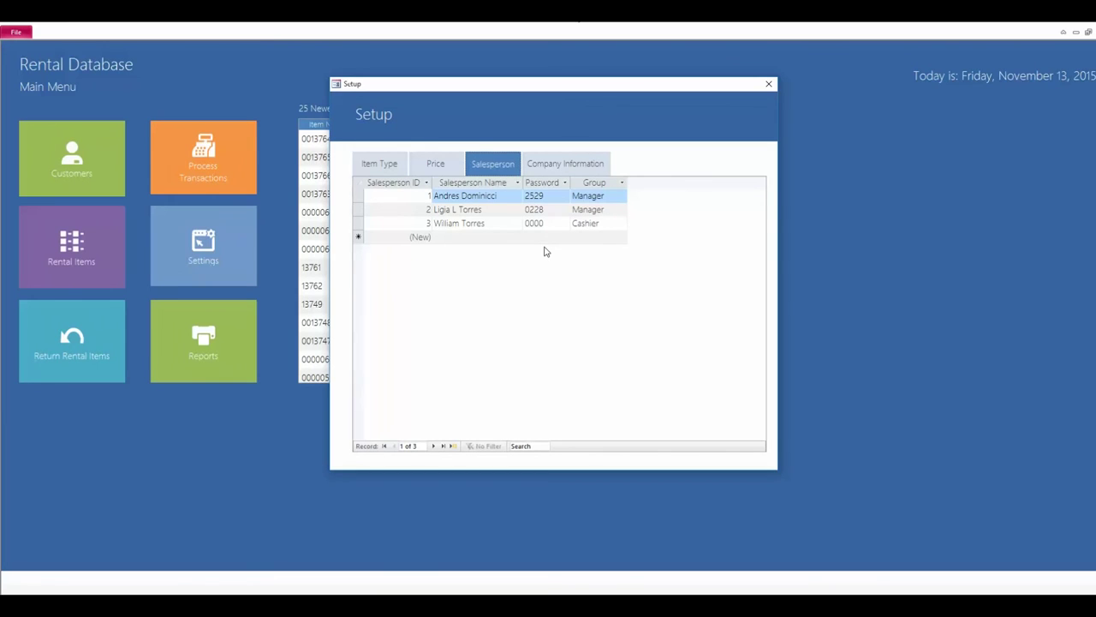
{"action": "left_click", "coordinate": [612, 187]}
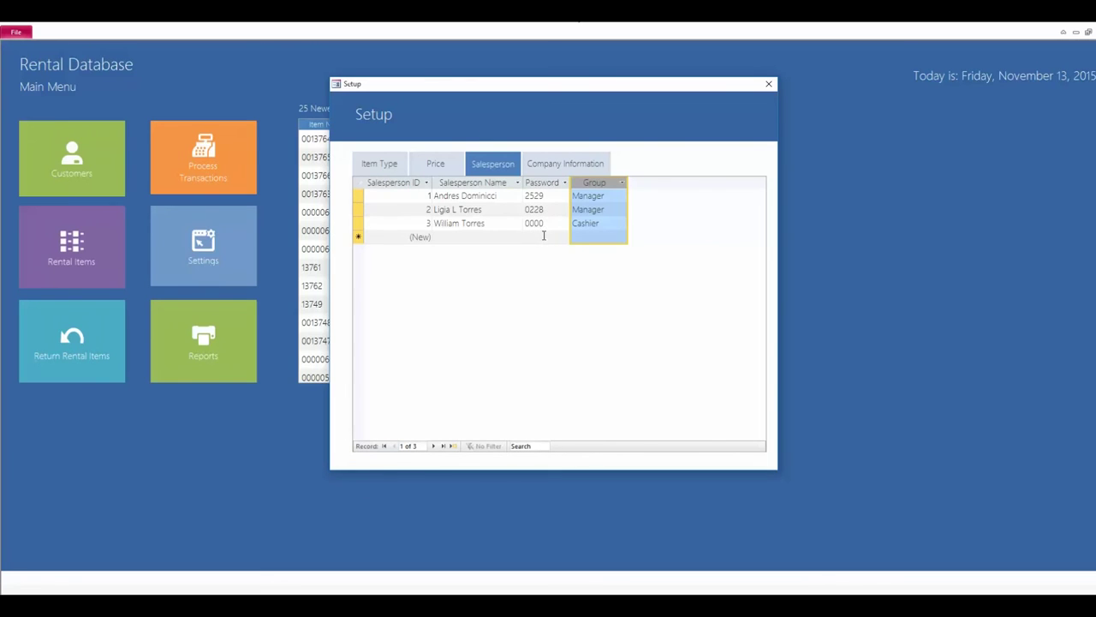
{"action": "left_click", "coordinate": [555, 167]}
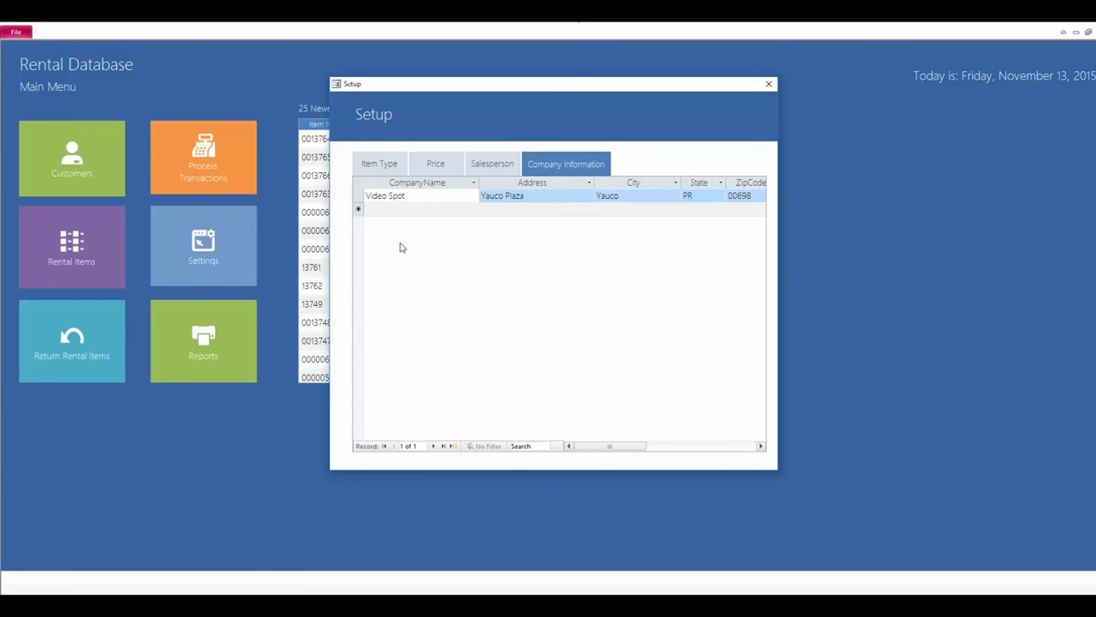